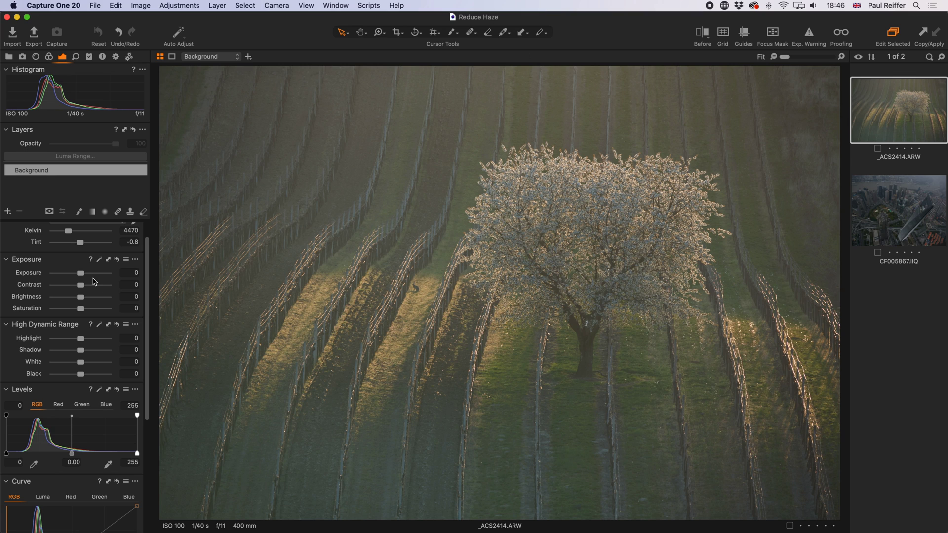
# Step: Scroll the Exposure tool tab down to reveal the Levels and Curve tools
pyautogui.scroll(2, 95, 282)
pyautogui.scroll(-3, 95, 281)
pyautogui.scroll(-3, 95, 282)
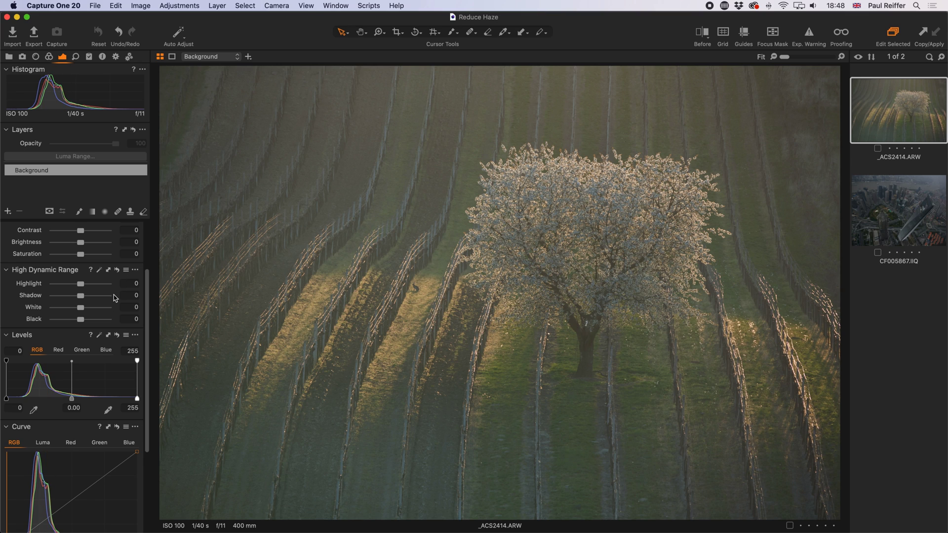
pyautogui.scroll(-3, 114, 297)
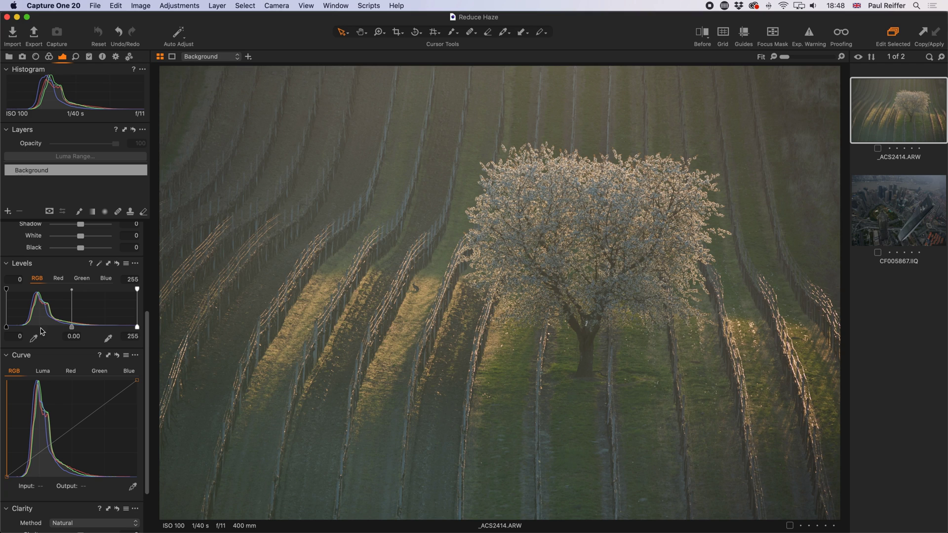
pyautogui.click(142, 337)
pyautogui.write('255')
pyautogui.click(58, 279)
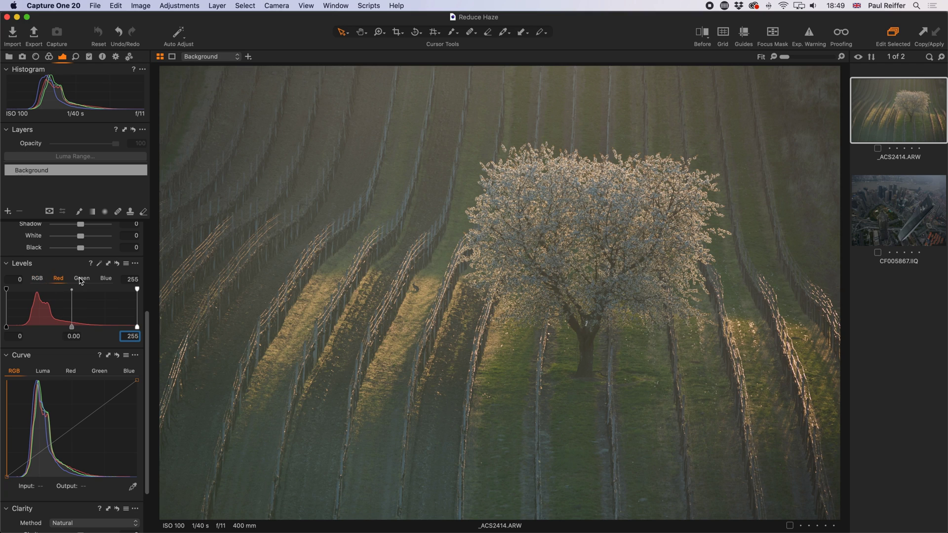
pyautogui.click(81, 279)
pyautogui.click(101, 279)
pyautogui.click(80, 279)
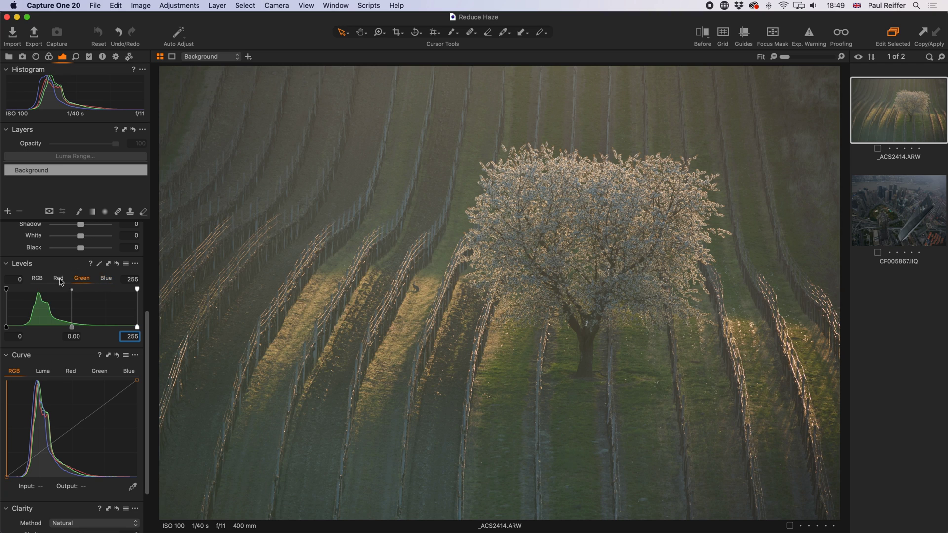
pyautogui.click(58, 279)
pyautogui.click(37, 279)
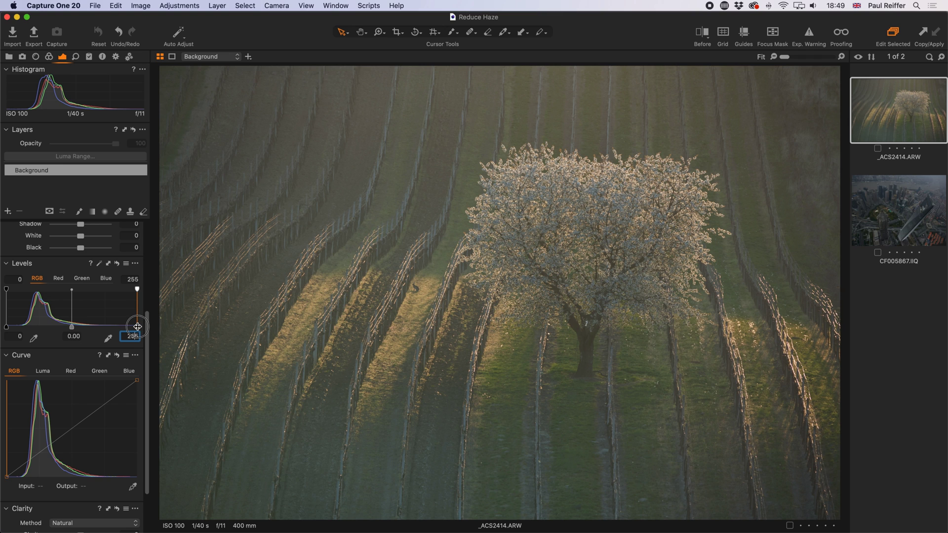
# Step: Pull the RGB Levels white point in to about 190, brightening the cherry tree photo
pyautogui.moveTo(137, 326); pyautogui.dragTo(114, 327)
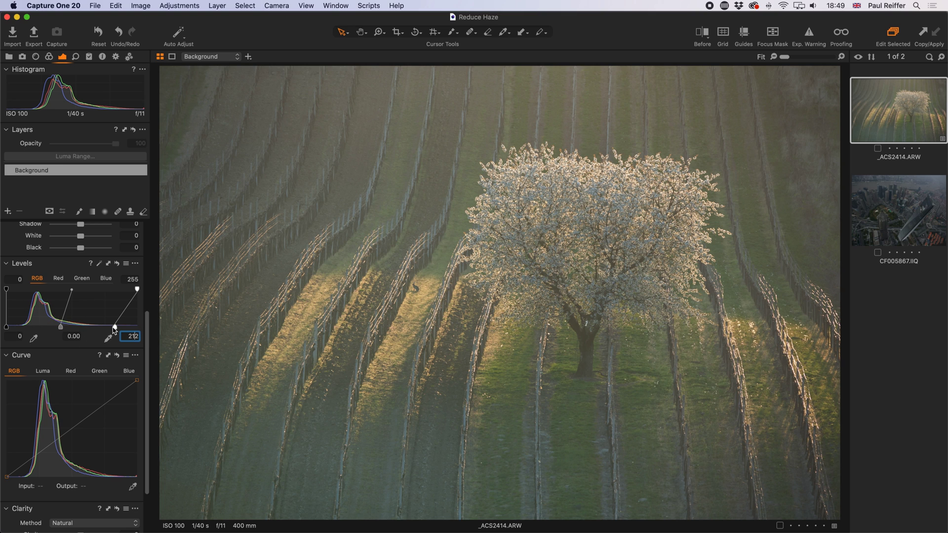
pyautogui.moveTo(115, 329); pyautogui.dragTo(122, 330)
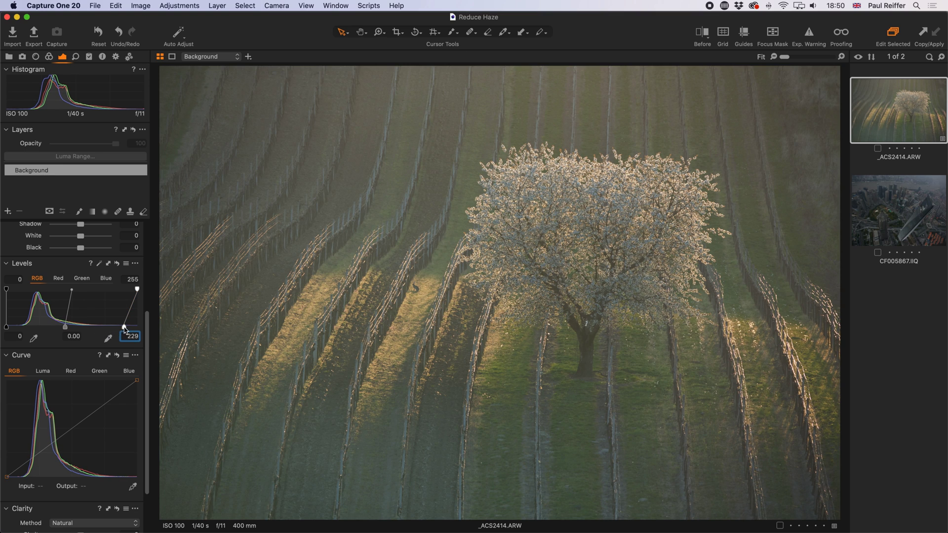
pyautogui.moveTo(125, 328); pyautogui.dragTo(104, 330)
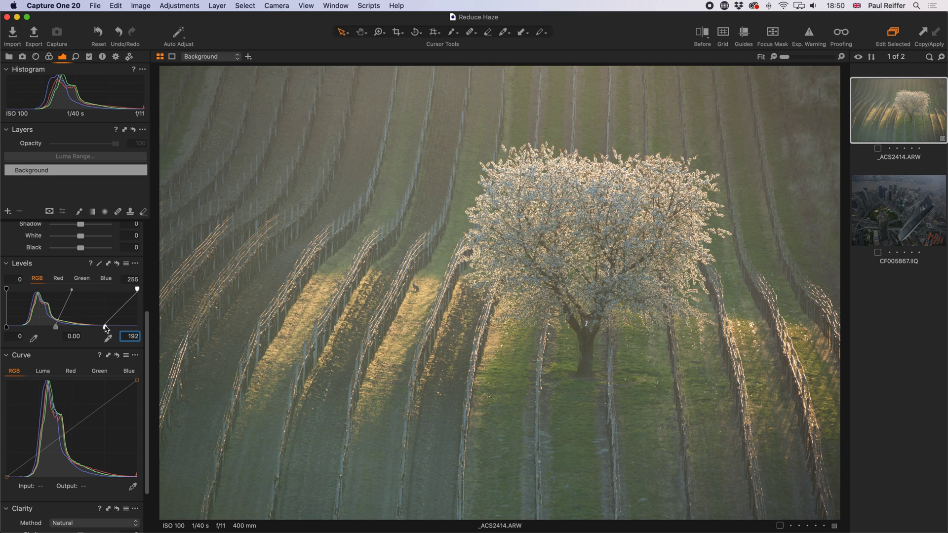
pyautogui.moveTo(106, 328); pyautogui.dragTo(101, 328)
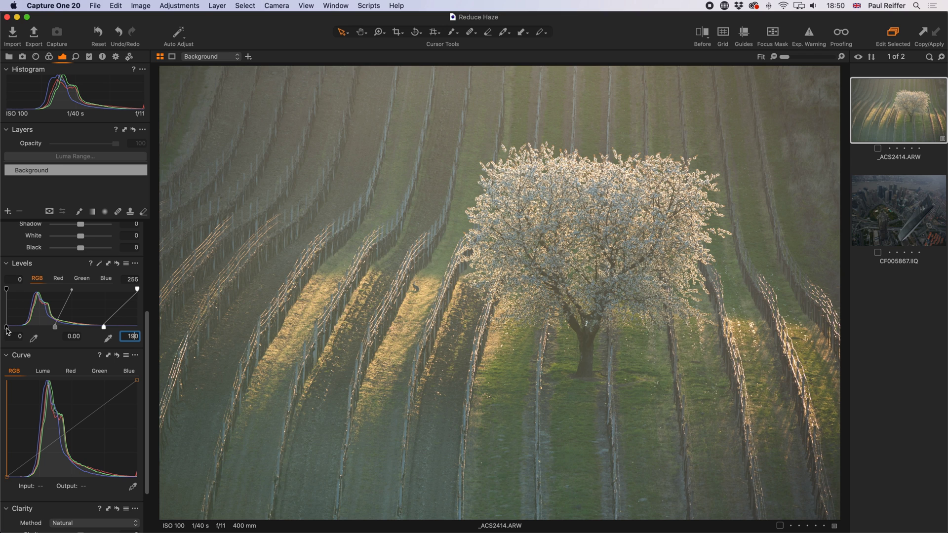
# Step: Raise the RGB Levels black point to 30 for deeper shadows
pyautogui.moveTo(6, 326); pyautogui.dragTo(22, 332)
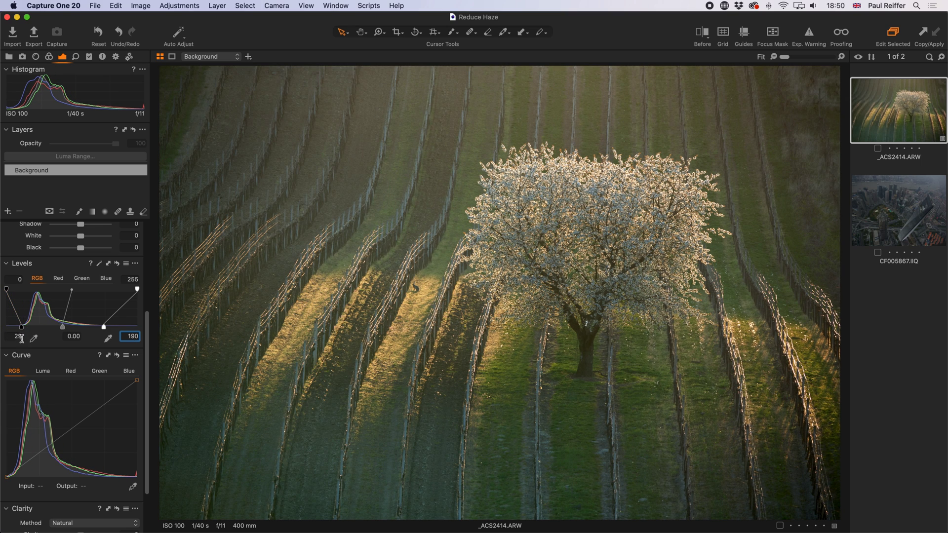
pyautogui.moveTo(23, 331); pyautogui.dragTo(23, 331)
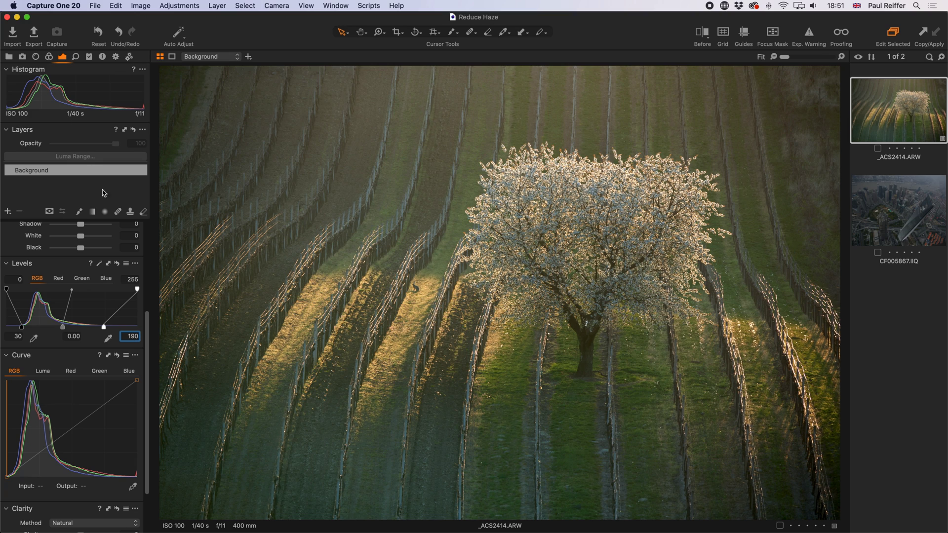
pyautogui.click(118, 264)
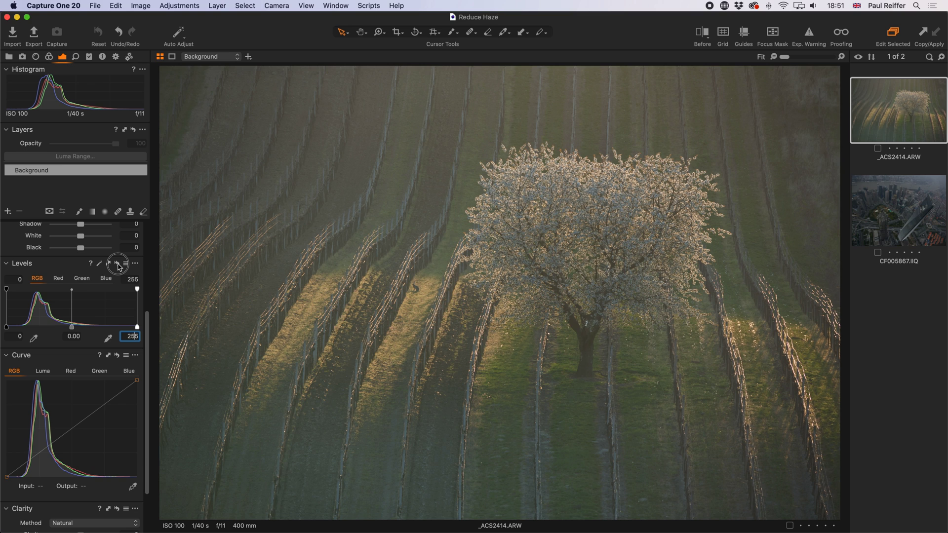
pyautogui.click(117, 266)
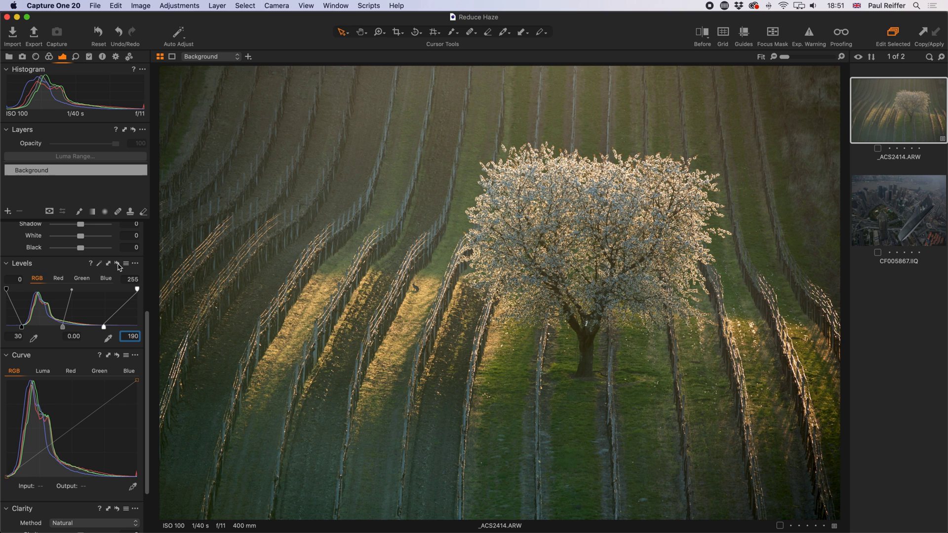
pyautogui.click(118, 265)
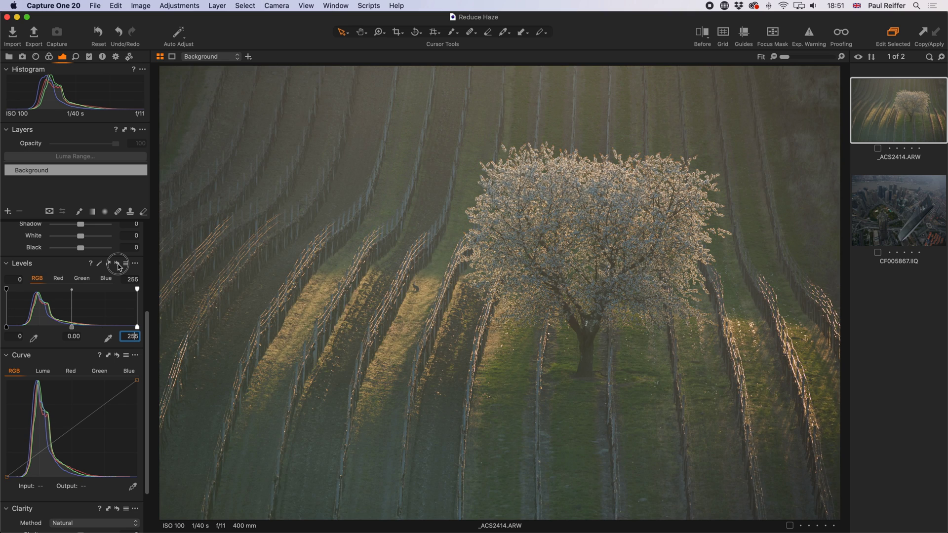
pyautogui.click(118, 266)
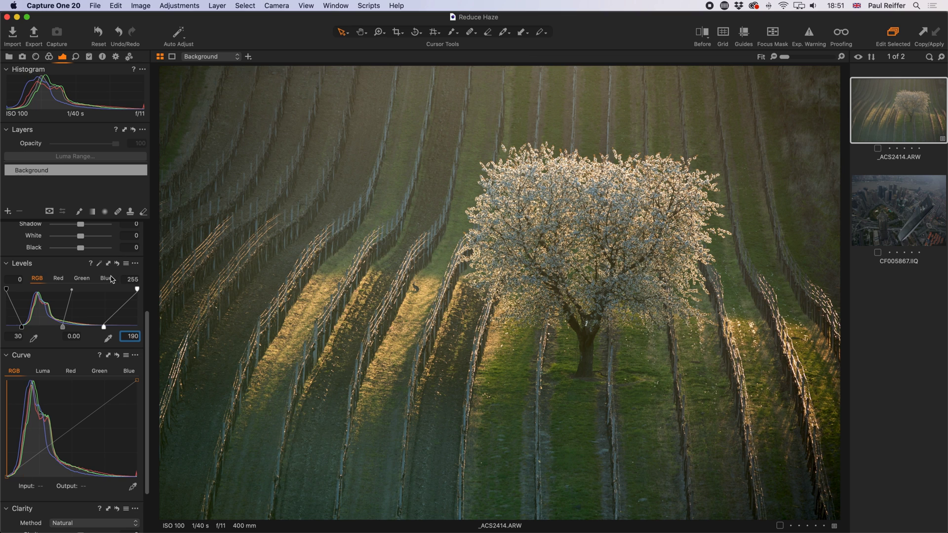
pyautogui.moveTo(118, 265); pyautogui.dragTo(118, 266)
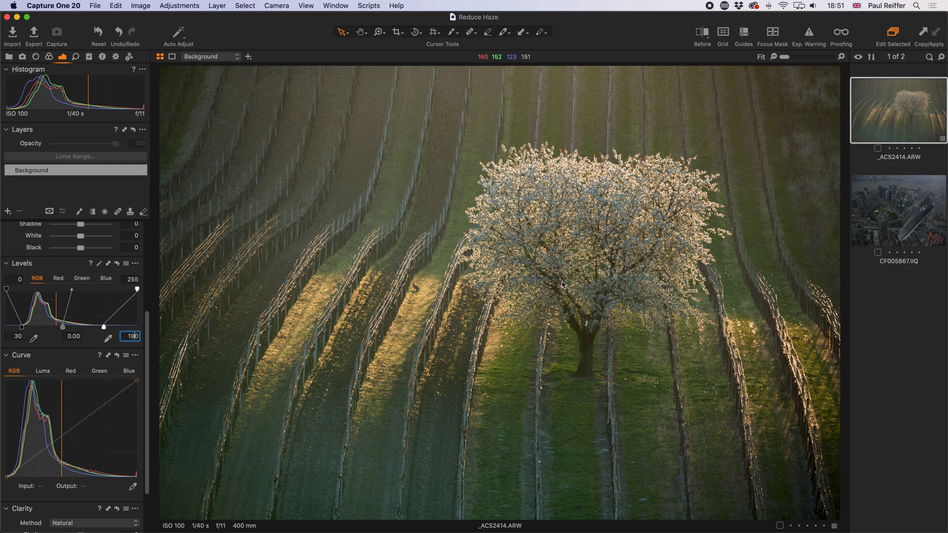
pyautogui.click(703, 33)
pyautogui.moveTo(499, 292); pyautogui.dragTo(390, 293)
pyautogui.moveTo(393, 335); pyautogui.dragTo(335, 336)
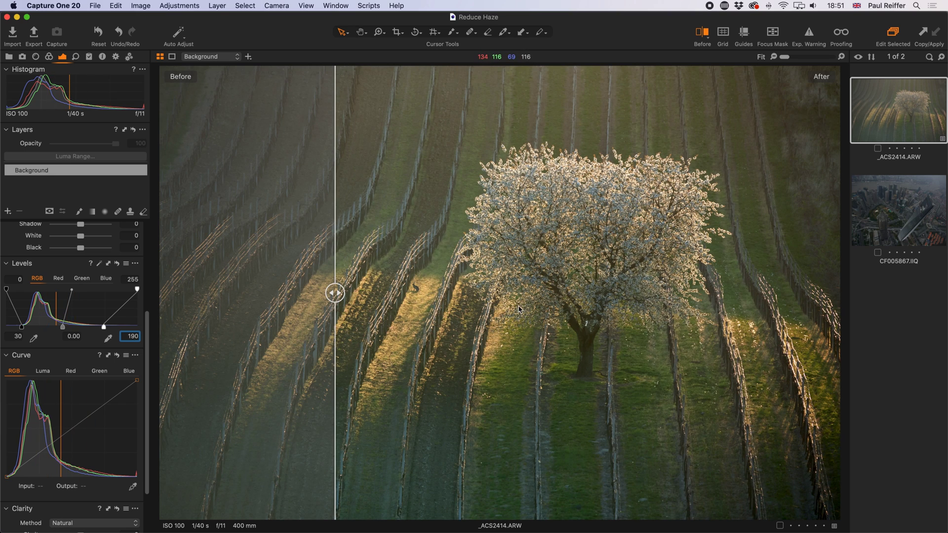
pyautogui.click(702, 34)
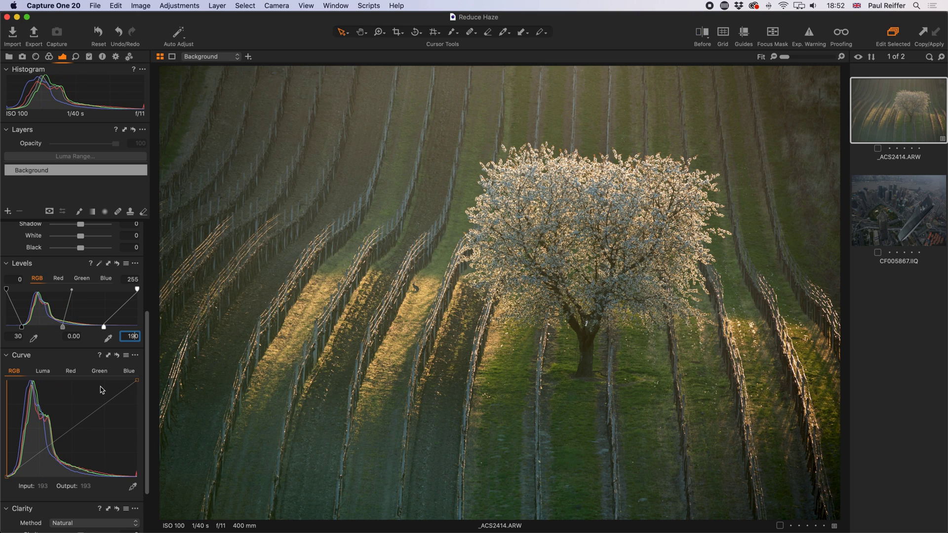
# Step: Shape the RGB curve into an S by lifting highlights and lowering shadows
pyautogui.scroll(-5, 99, 389)
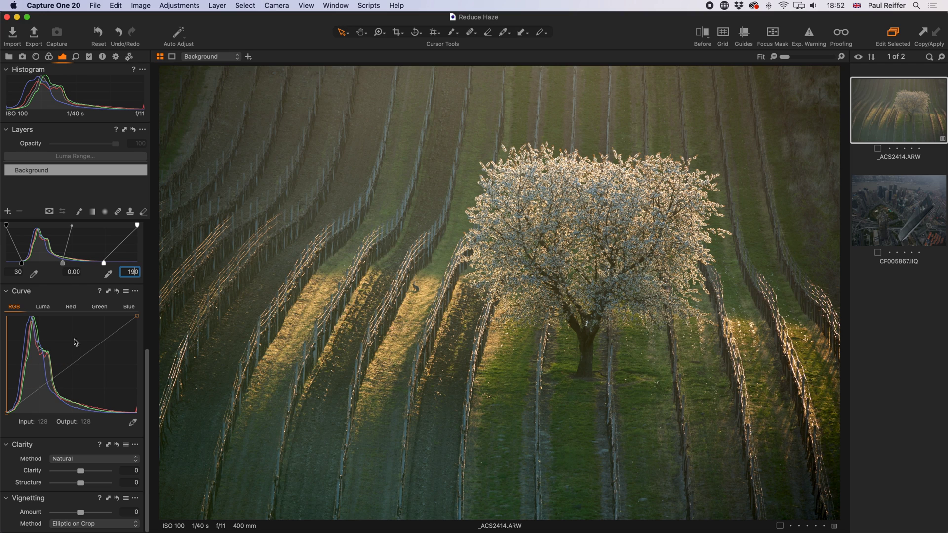
pyautogui.click(74, 368)
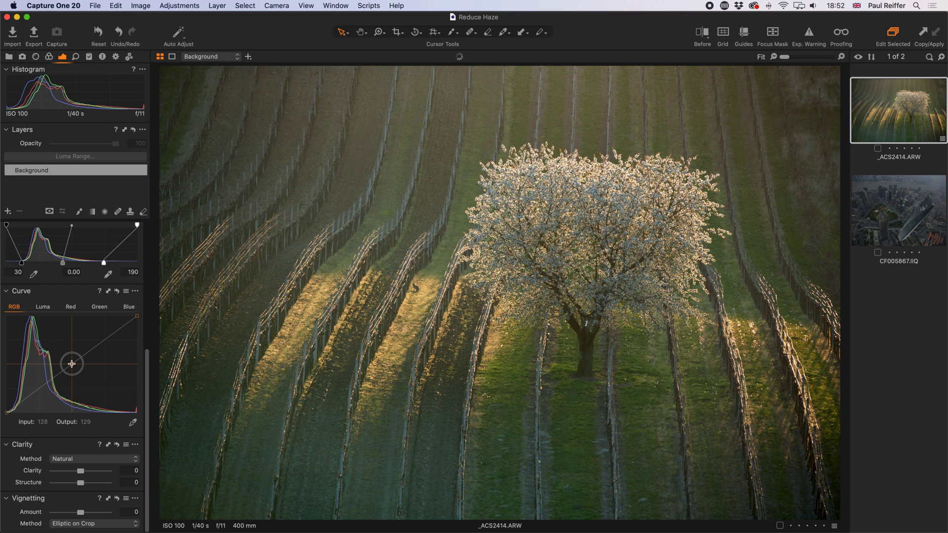
pyautogui.click(71, 364)
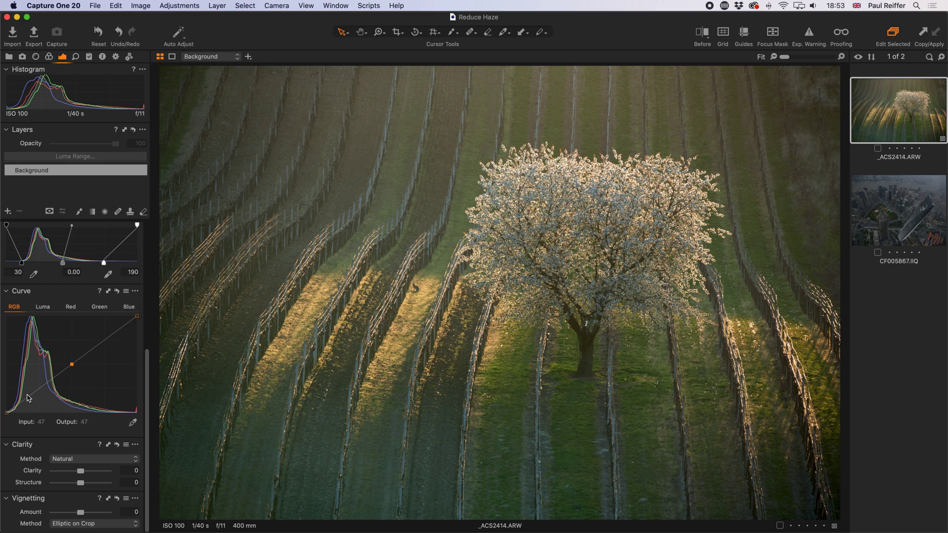
pyautogui.moveTo(41, 393)
pyautogui.mouseDown()
pyautogui.moveTo(42, 379)
pyautogui.moveTo(40, 392)
pyautogui.mouseUp()
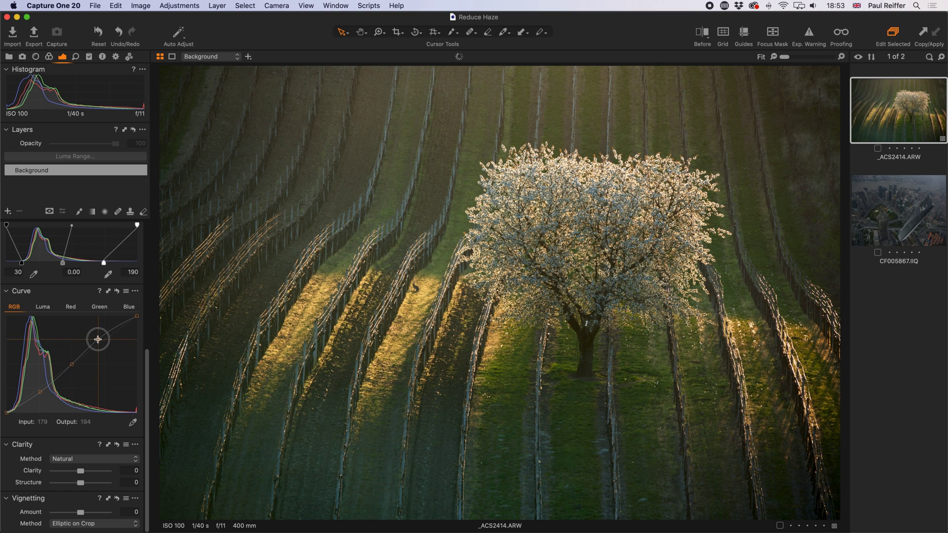
pyautogui.click(97, 340)
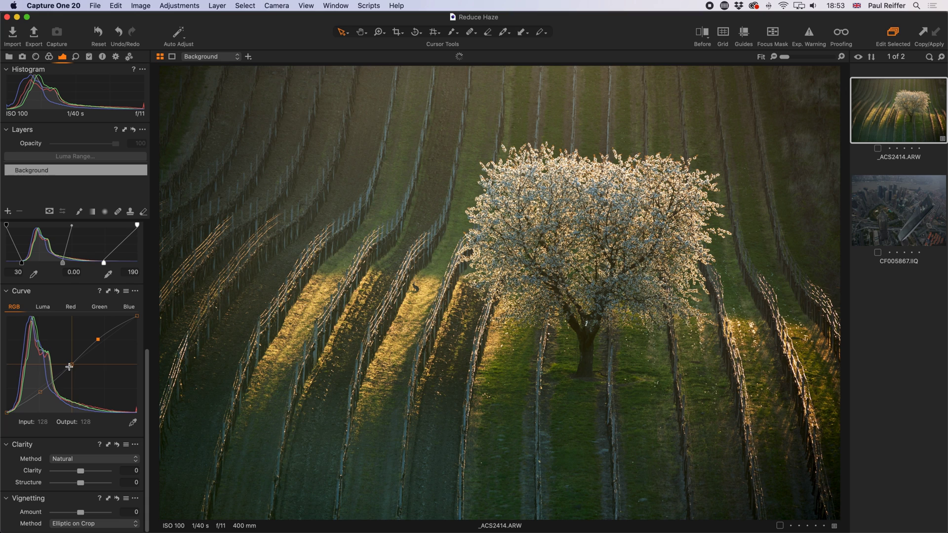
pyautogui.click(41, 393)
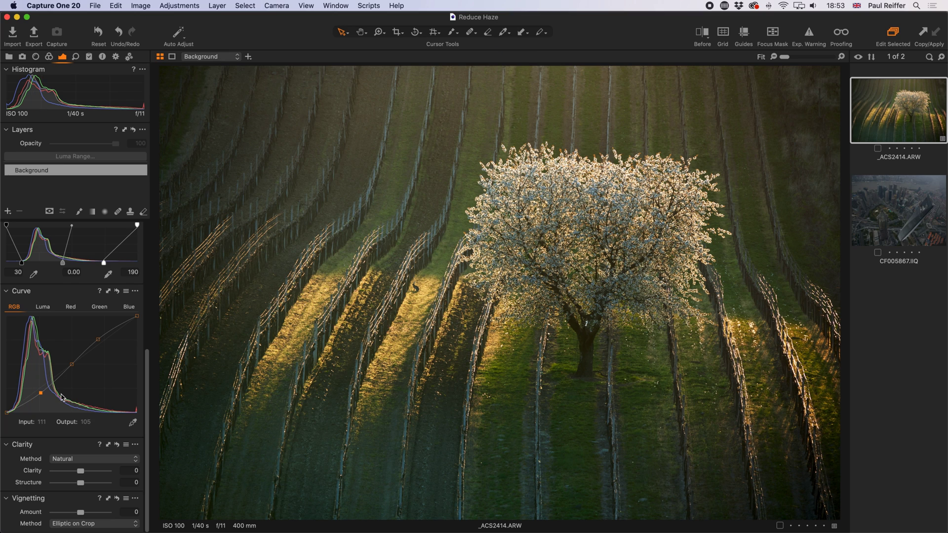
# Step: Switch the viewer to a Before/After split comparison of the cherry tree photo
pyautogui.scroll(3, 57, 276)
pyautogui.scroll(2, 57, 275)
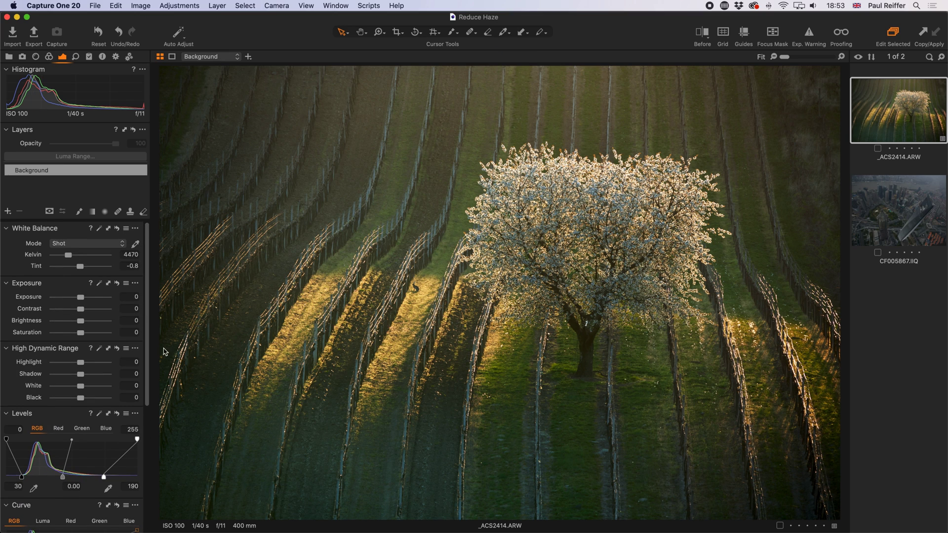
pyautogui.scroll(-3, 75, 418)
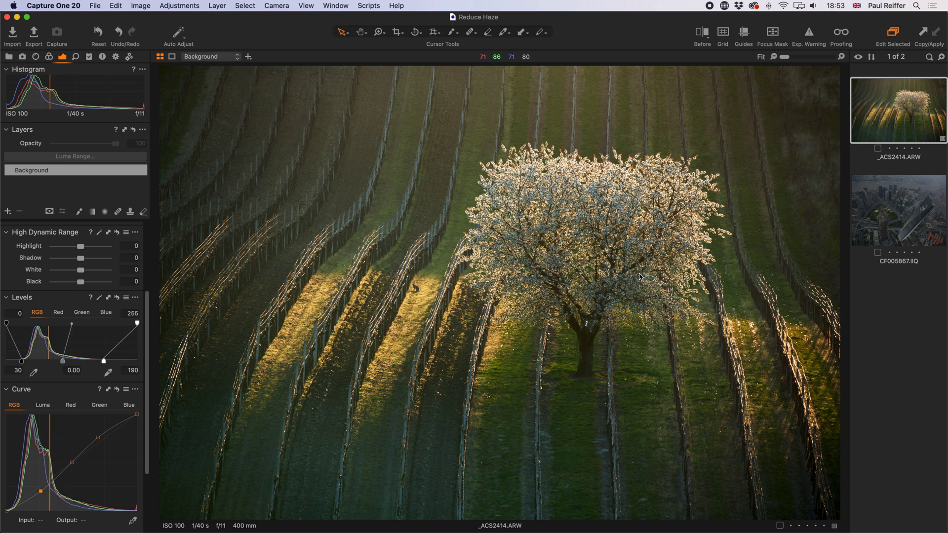
pyautogui.click(702, 34)
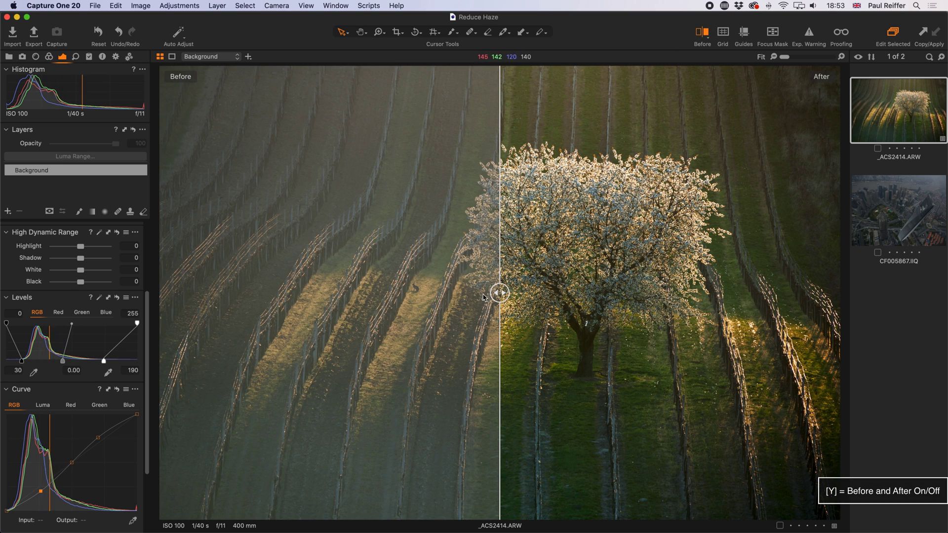
pyautogui.moveTo(499, 294); pyautogui.dragTo(513, 364)
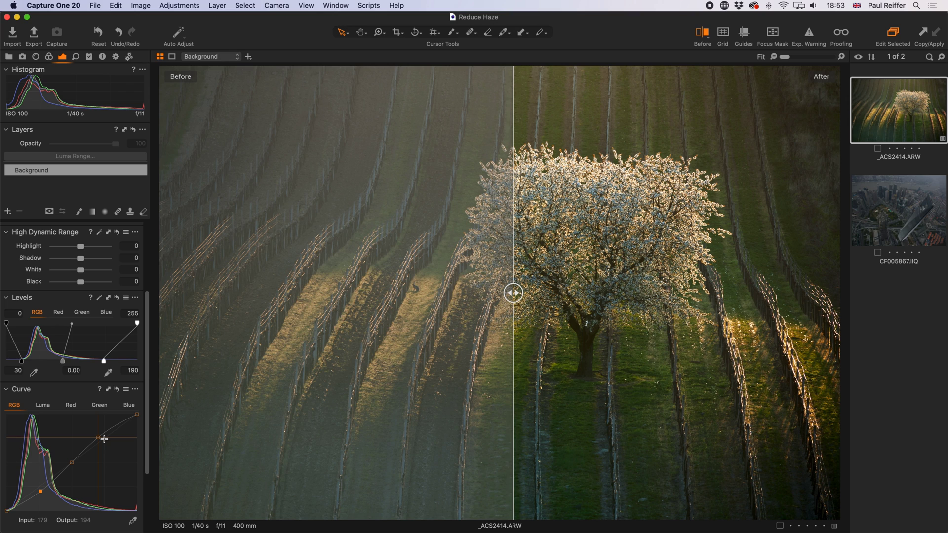
# Step: Show the Red channel levels and widen the After side of the comparison
pyautogui.scroll(-1, 91, 460)
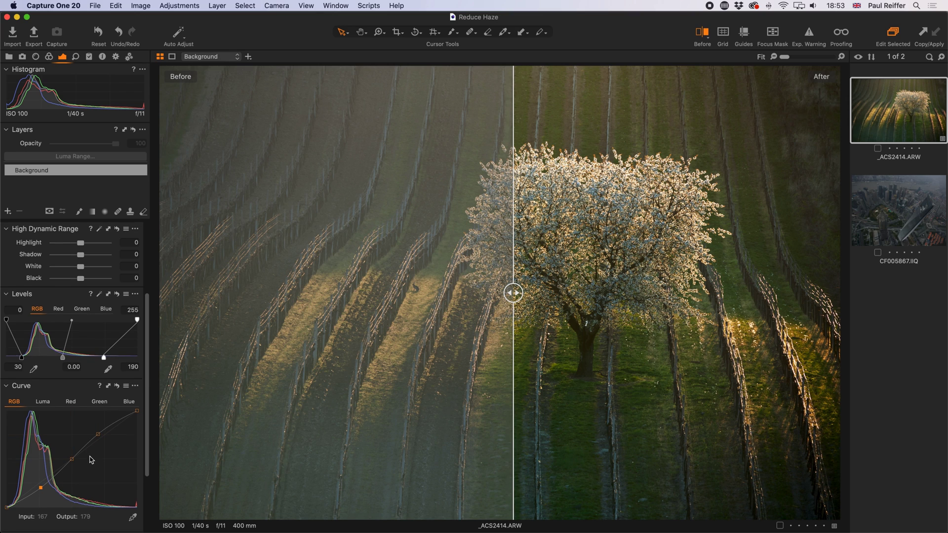
pyautogui.scroll(-3, 91, 460)
pyautogui.click(59, 298)
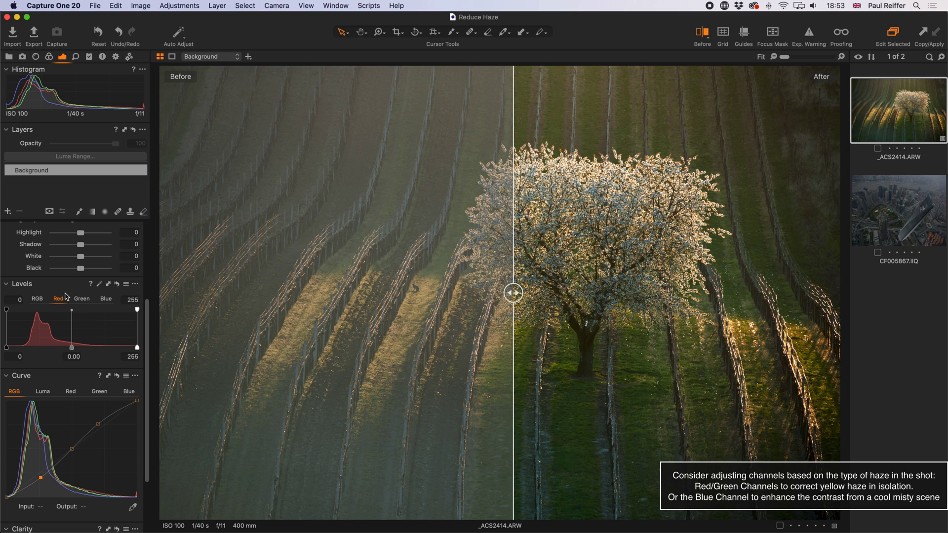
pyautogui.scroll(1, 141, 356)
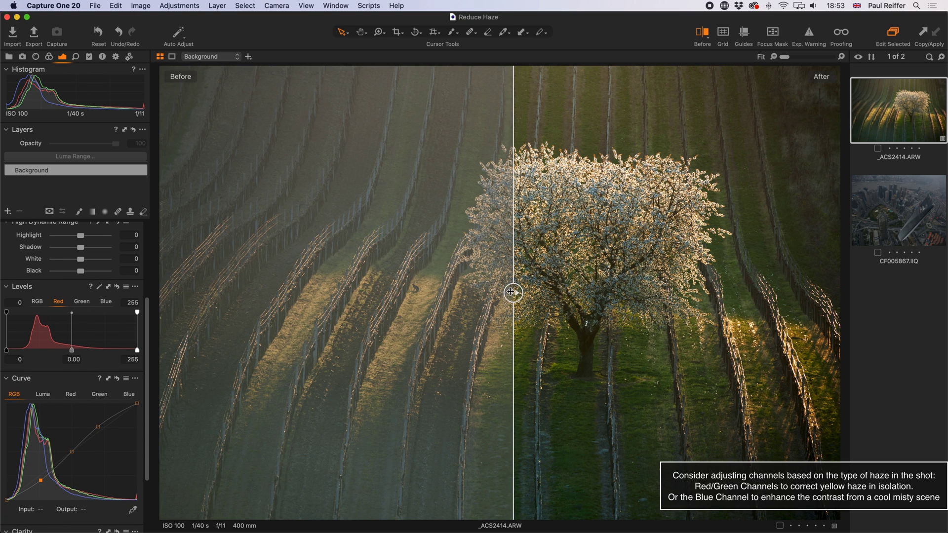
pyautogui.moveTo(512, 292); pyautogui.dragTo(417, 292)
# Step: Try Green-channel highlight and midtone changes, then reset the green midtone to 0.00
pyautogui.click(82, 301)
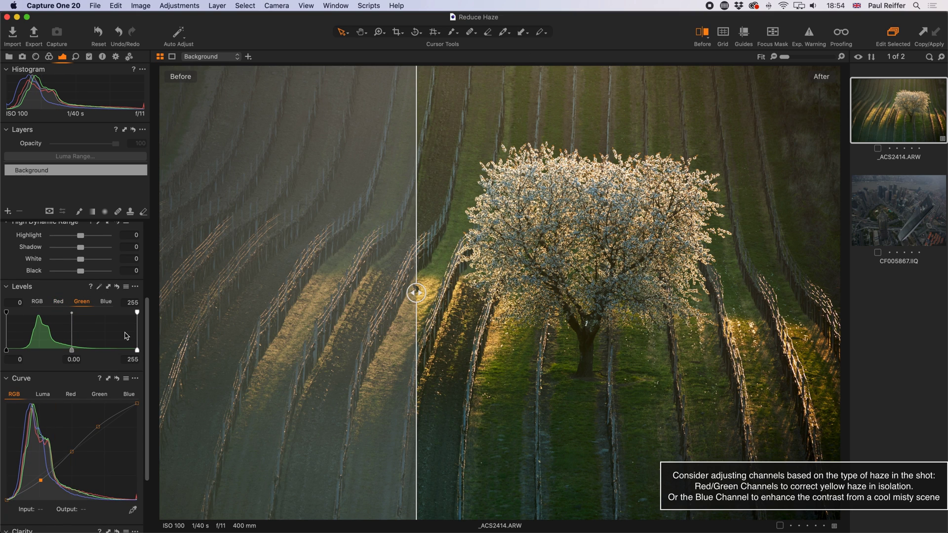
pyautogui.moveTo(138, 352)
pyautogui.mouseDown()
pyautogui.moveTo(127, 350)
pyautogui.moveTo(142, 350)
pyautogui.mouseUp()
pyautogui.moveTo(71, 350); pyautogui.dragTo(79, 350)
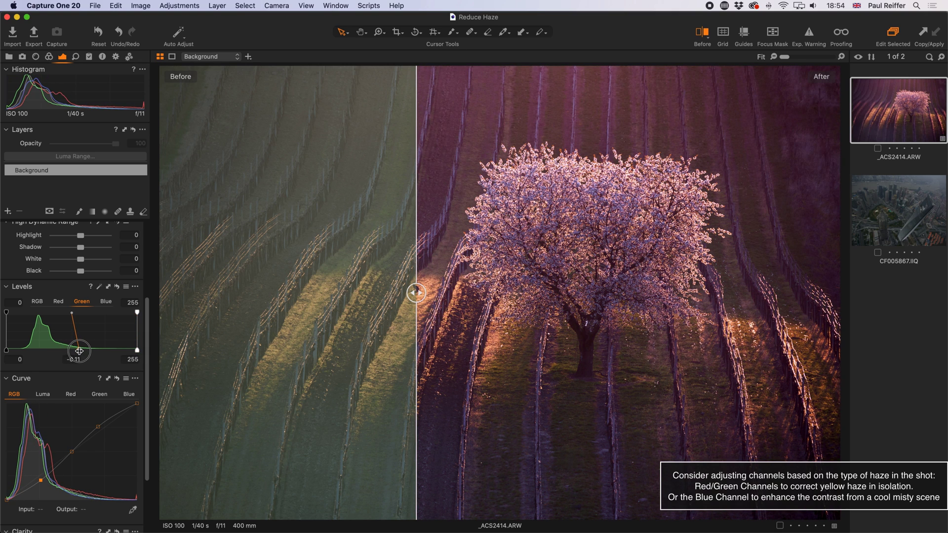
pyautogui.doubleClick(79, 351)
pyautogui.scroll(-3, 59, 385)
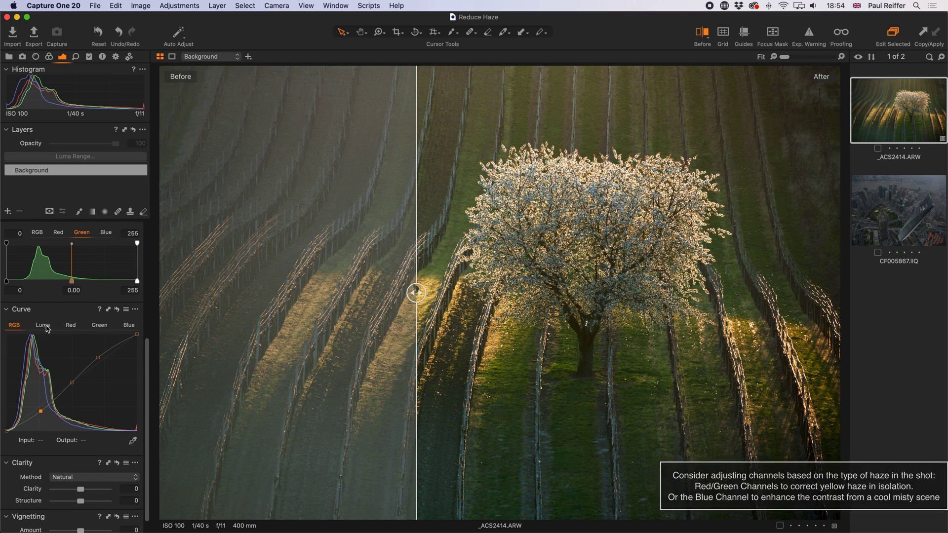
pyautogui.click(43, 325)
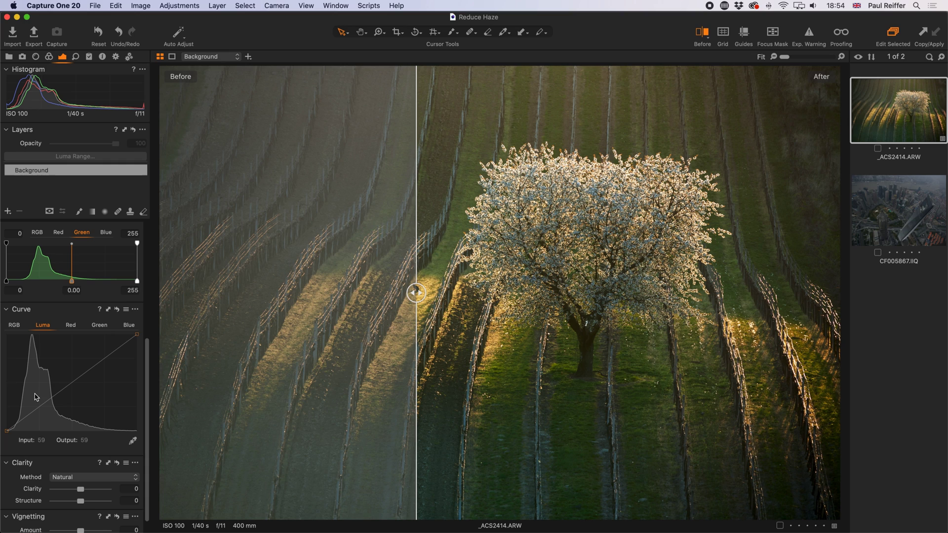
pyautogui.click(70, 326)
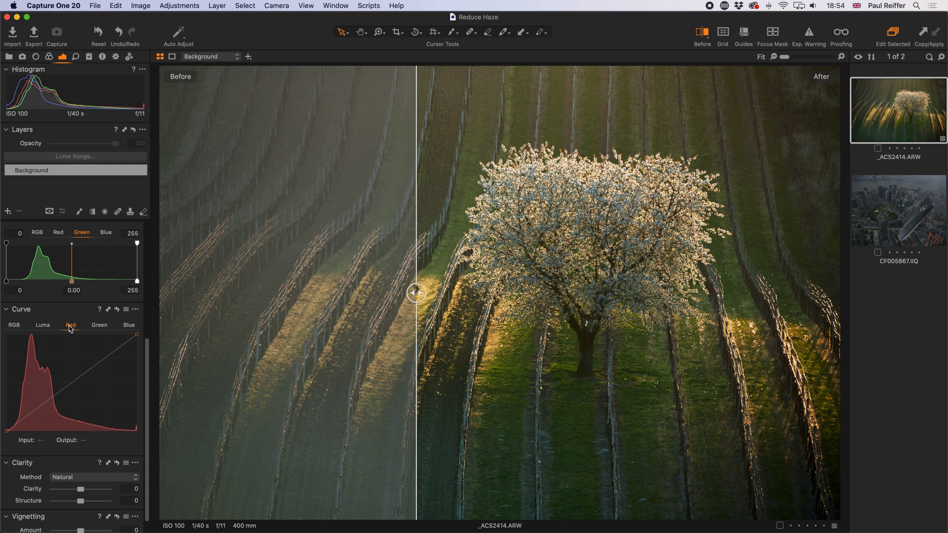
pyautogui.click(98, 326)
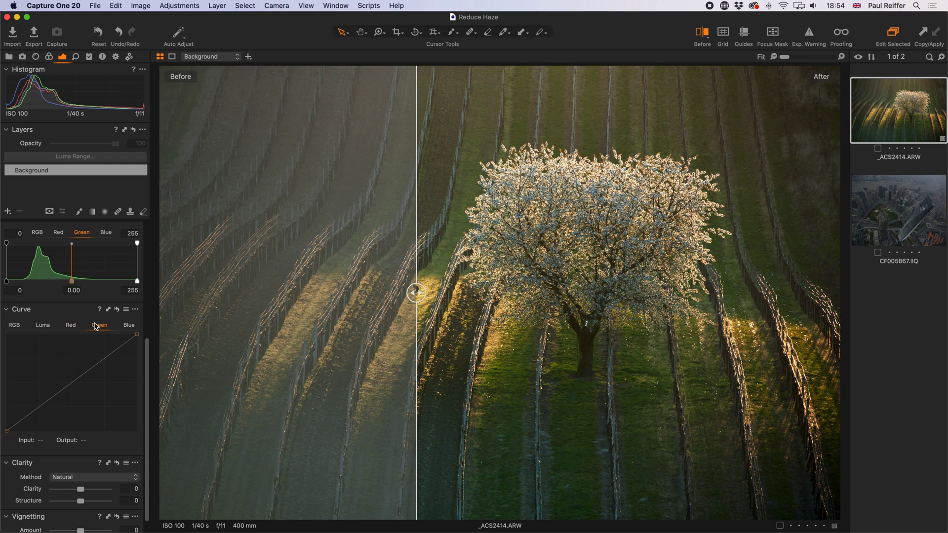
pyautogui.click(129, 326)
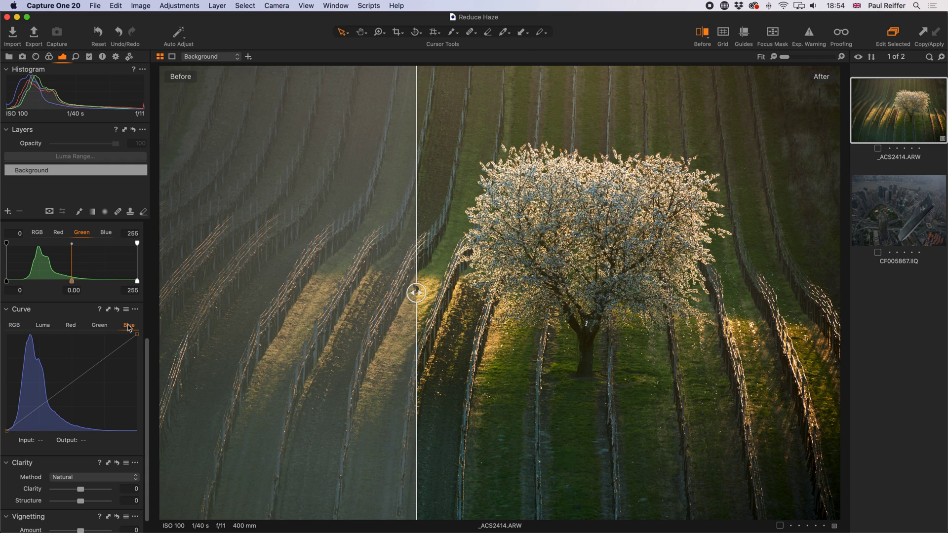
pyautogui.click(20, 327)
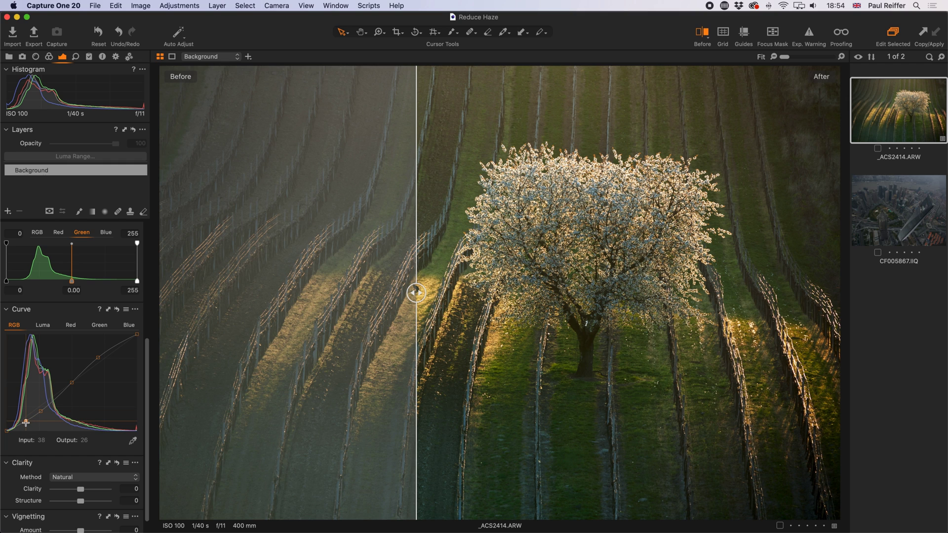
# Step: Lower the RGB curve's shadow point to about 70→55, lift the upper curve, and compare
pyautogui.moveTo(25, 421); pyautogui.dragTo(43, 412)
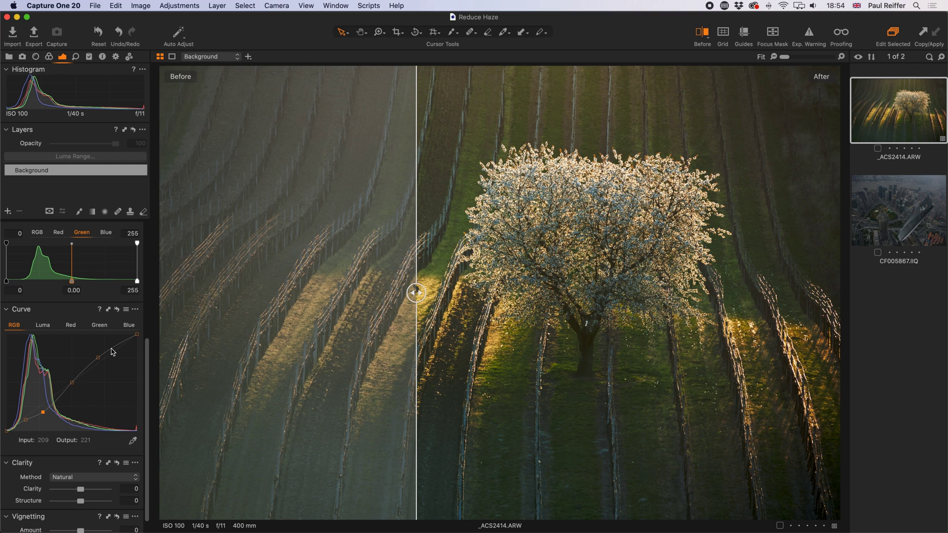
pyautogui.moveTo(113, 349); pyautogui.dragTo(112, 342)
pyautogui.moveTo(26, 419); pyautogui.dragTo(25, 422)
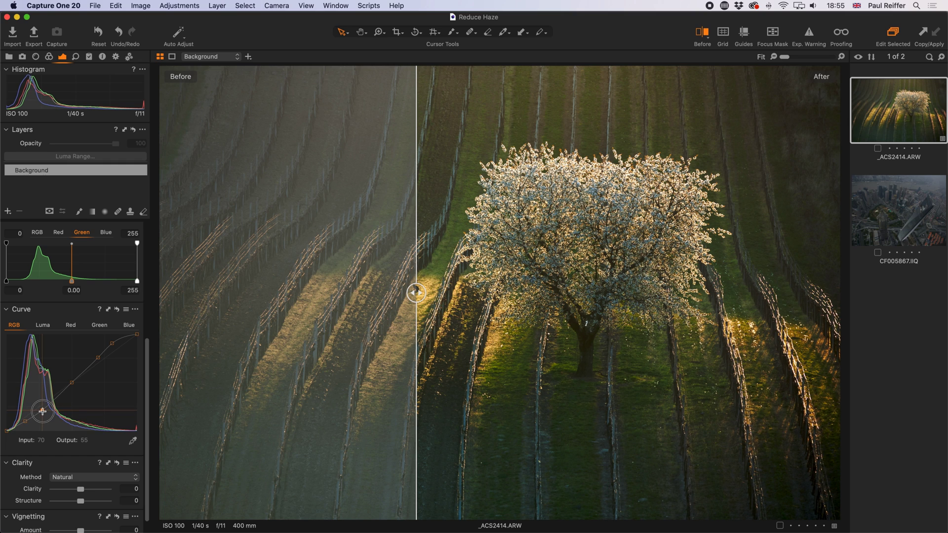
pyautogui.click(42, 412)
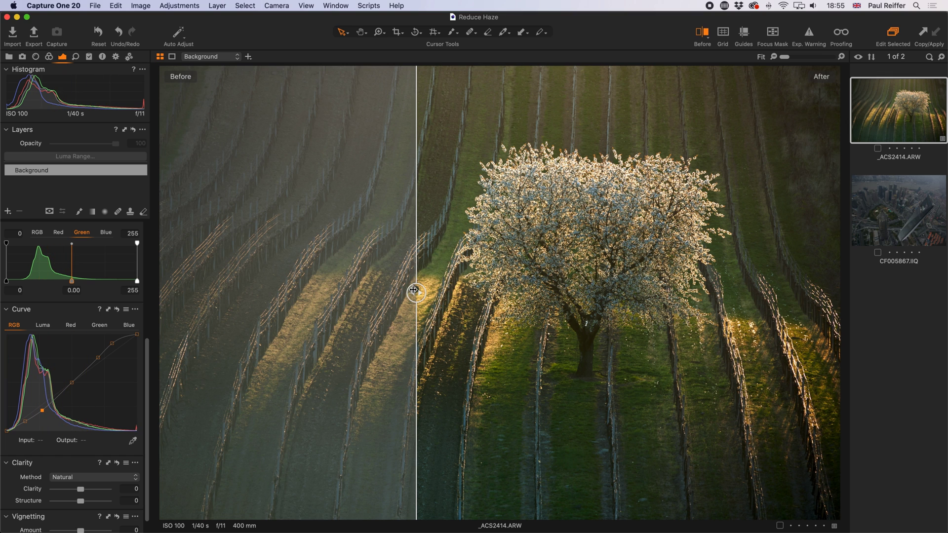
pyautogui.moveTo(413, 292)
pyautogui.mouseDown()
pyautogui.moveTo(277, 292)
pyautogui.moveTo(535, 291)
pyautogui.moveTo(415, 292)
pyautogui.mouseUp()
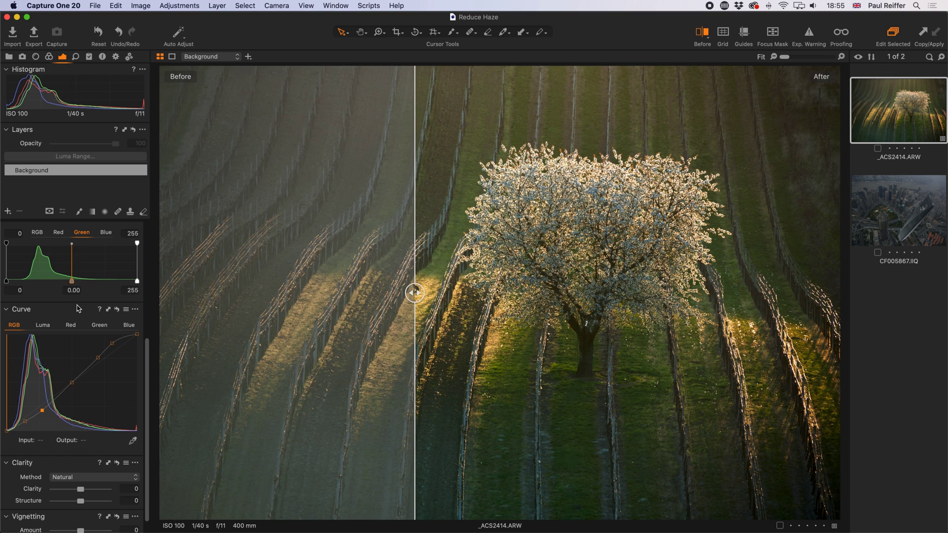
# Step: Raise Clarity with the Natural method, settling it at 16
pyautogui.scroll(5, 77, 309)
pyautogui.scroll(-6, 76, 346)
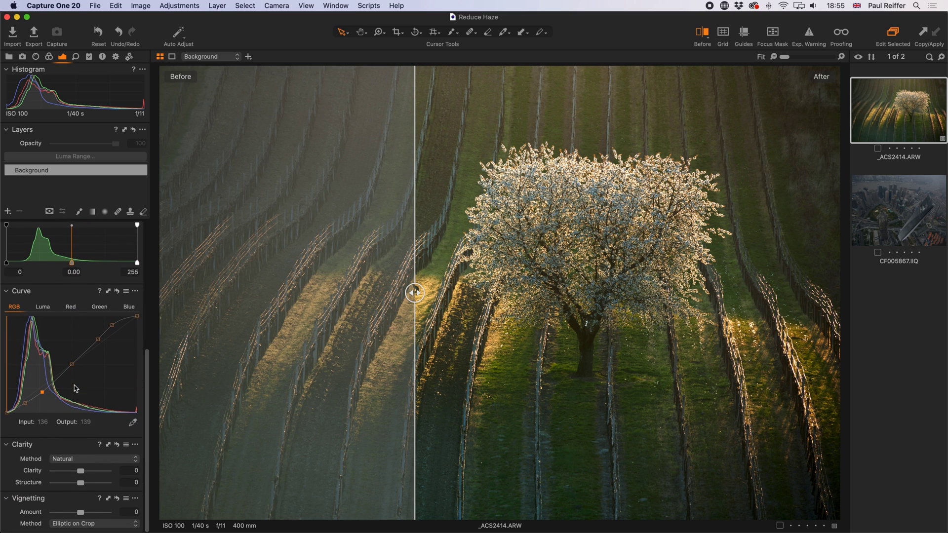
pyautogui.moveTo(82, 474)
pyautogui.mouseDown()
pyautogui.moveTo(95, 475)
pyautogui.moveTo(83, 475)
pyautogui.mouseUp()
pyautogui.moveTo(81, 471); pyautogui.dragTo(85, 471)
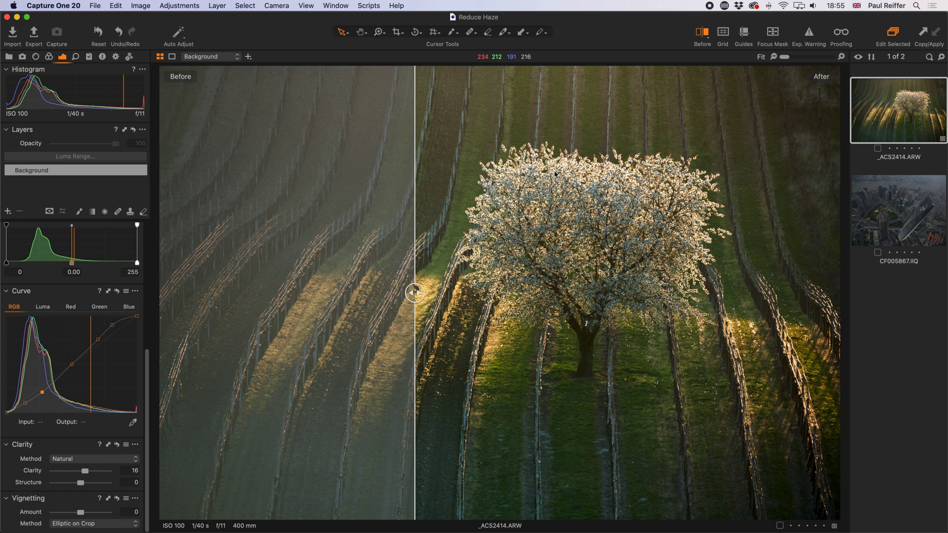
# Step: Zoom to 200% on the blossoms and pan to show more of the tree
pyautogui.press('z')
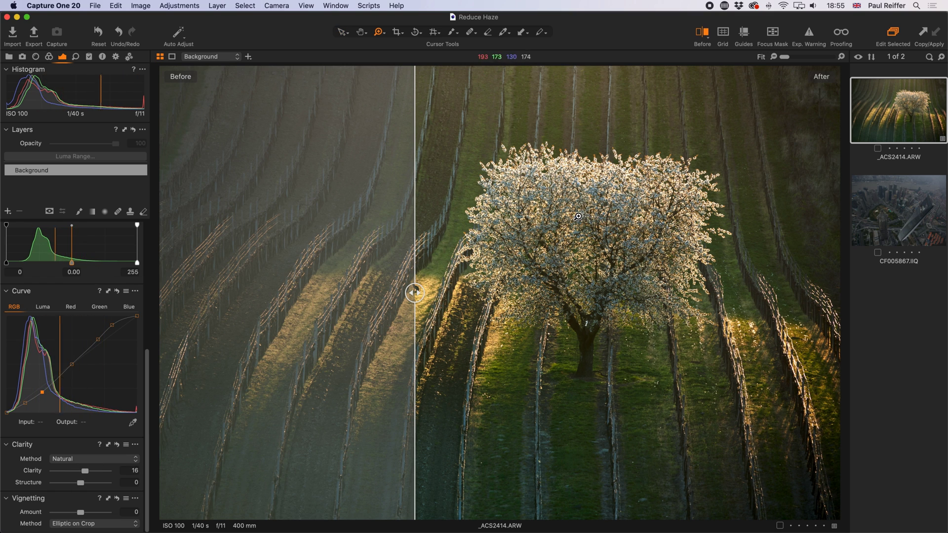
pyautogui.click(578, 216)
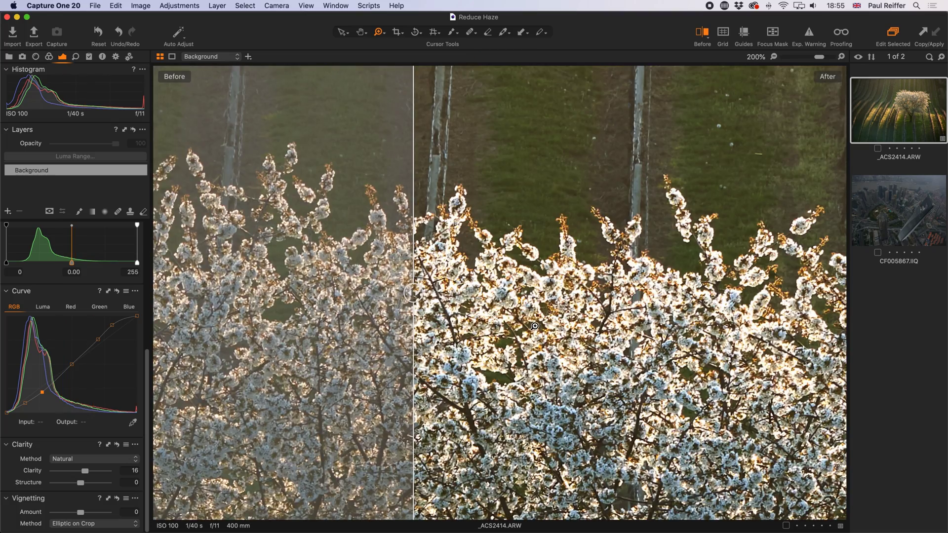
pyautogui.click(535, 327)
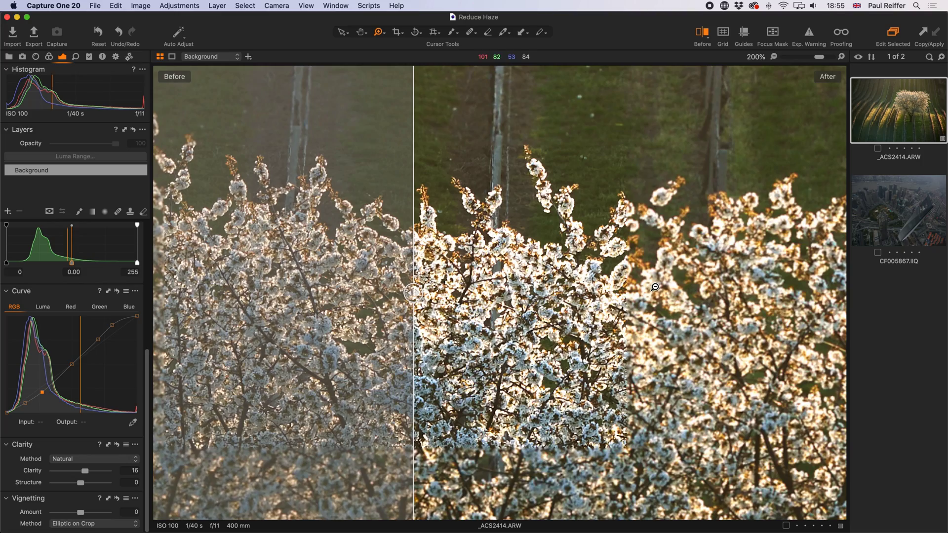
pyautogui.keyDown('alt'); pyautogui.click(659, 286); pyautogui.keyUp('alt')
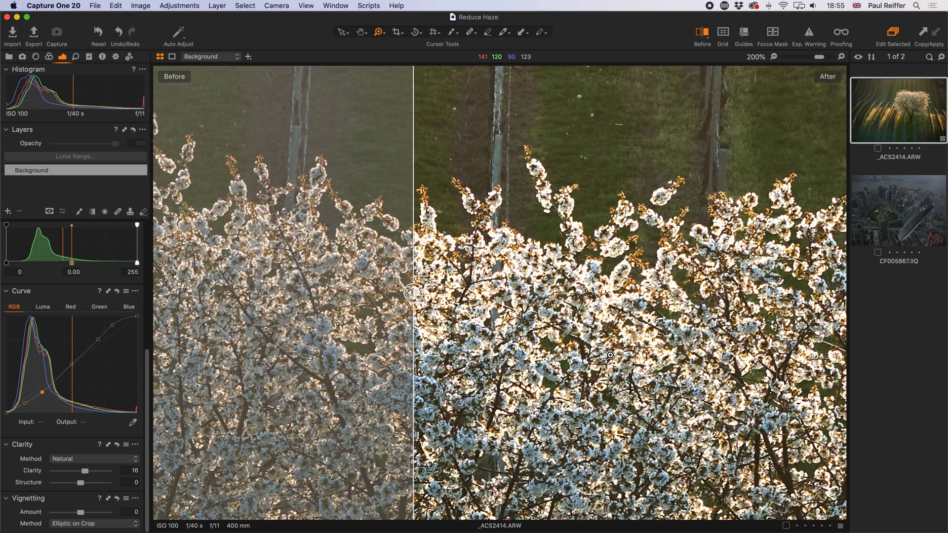
pyautogui.moveTo(610, 355); pyautogui.dragTo(591, 190)
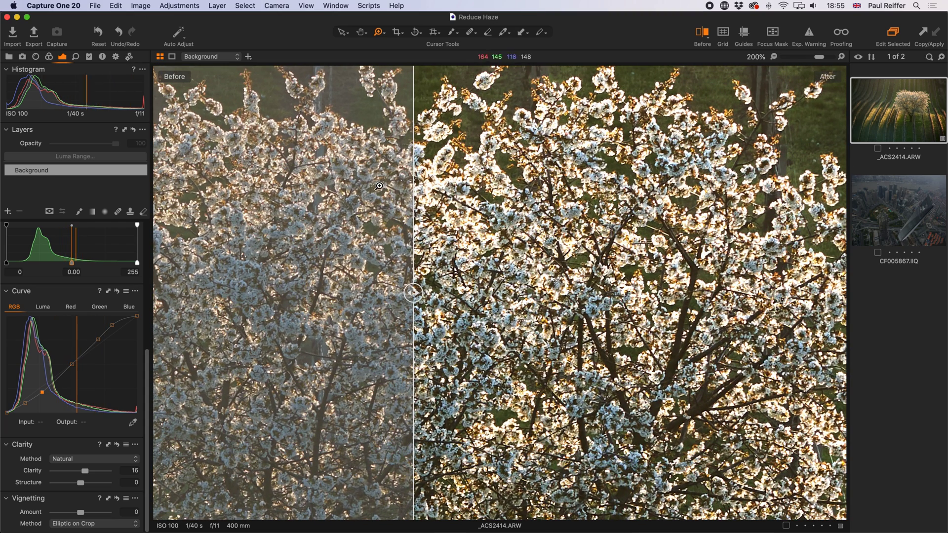
pyautogui.scroll(5, 101, 235)
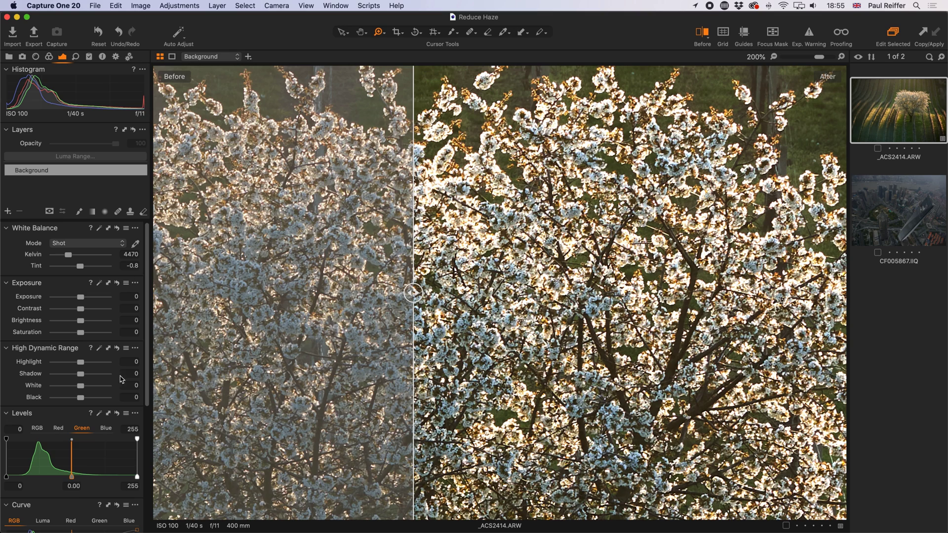
# Step: Set High Dynamic Range White to -100 and Highlight to -33, then fit the photo to view
pyautogui.click(38, 429)
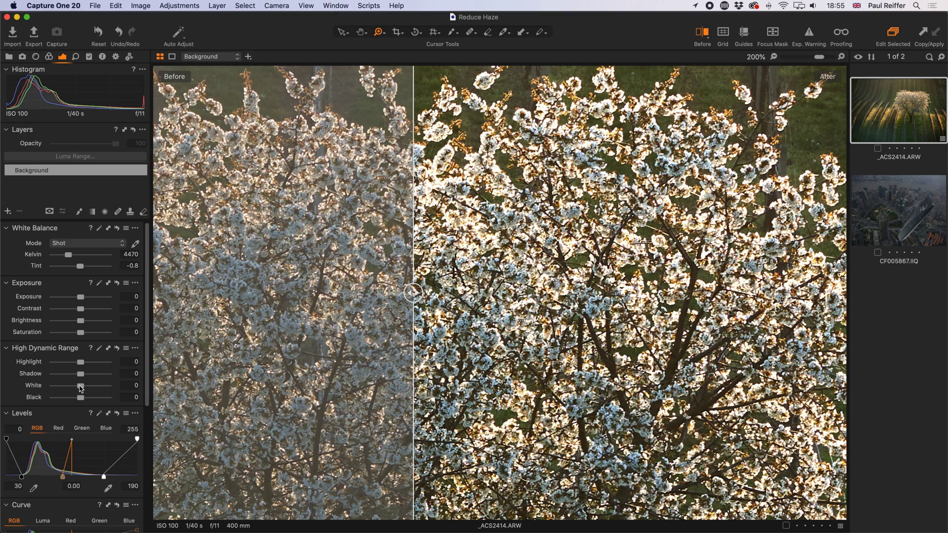
pyautogui.moveTo(81, 388); pyautogui.dragTo(46, 388)
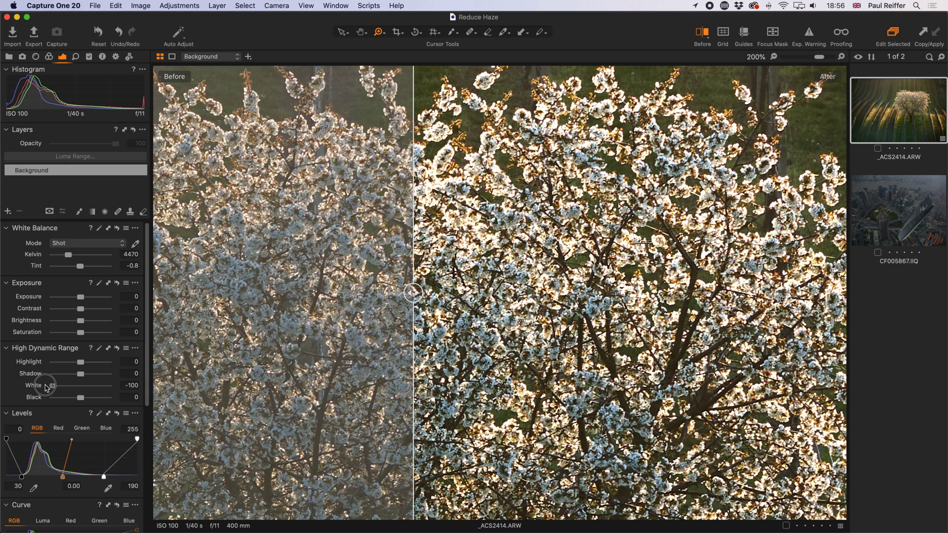
pyautogui.moveTo(81, 362); pyautogui.dragTo(75, 367)
pyautogui.moveTo(73, 368); pyautogui.dragTo(72, 368)
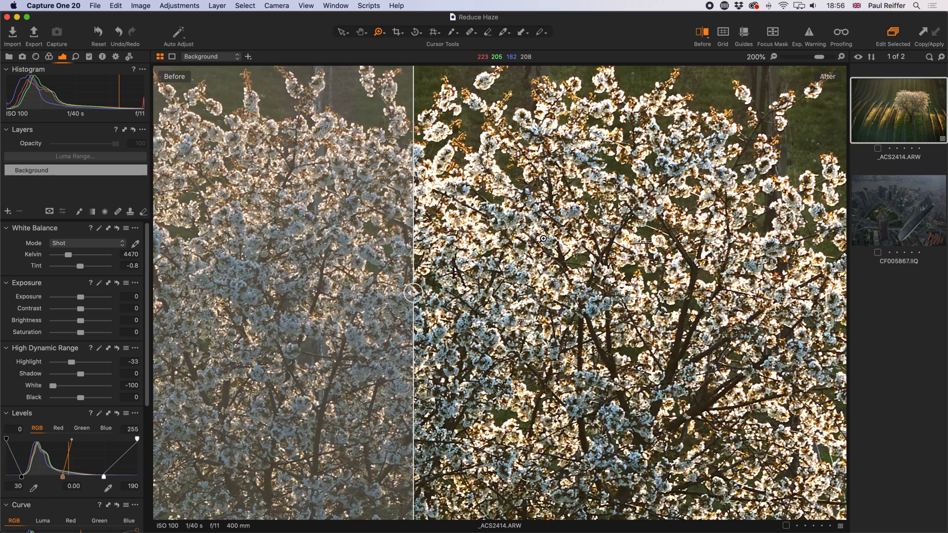
pyautogui.press('super+0')
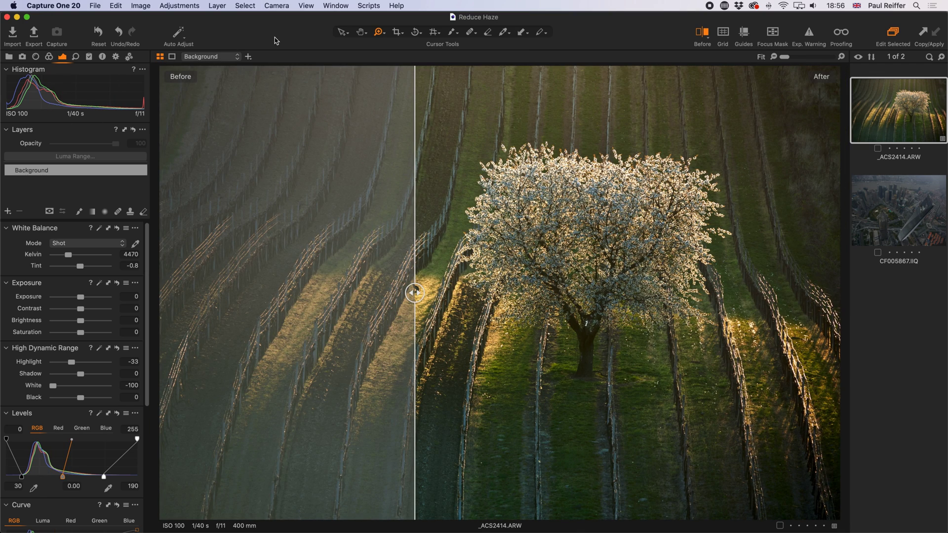
# Step: Move the Before/After divider to the left edge to show the full adjusted photo
pyautogui.moveTo(415, 293); pyautogui.dragTo(912, 310)
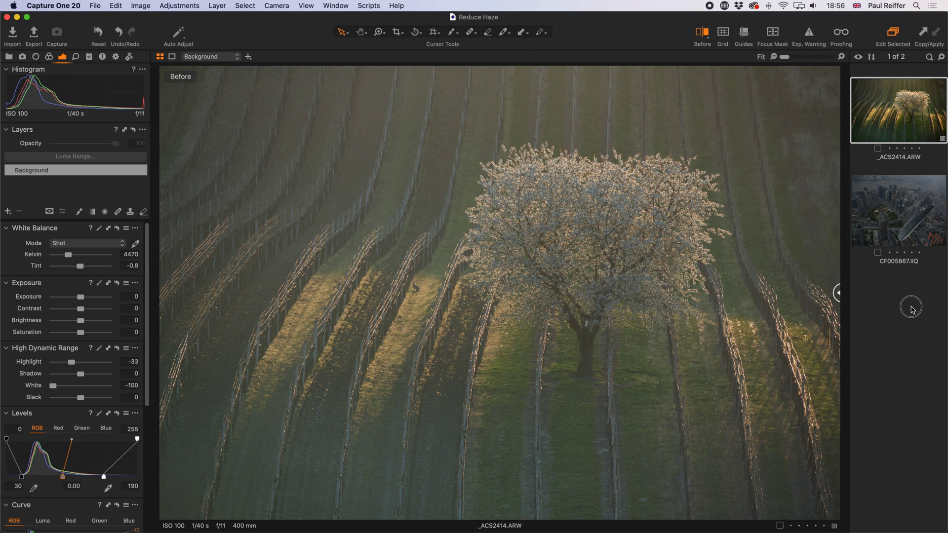
pyautogui.scroll(-4, 85, 472)
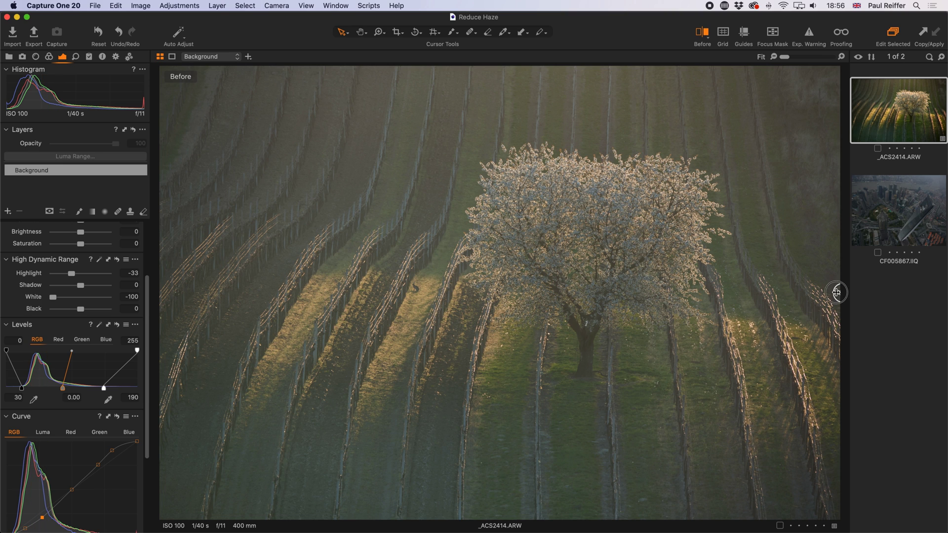
pyautogui.moveTo(837, 293); pyautogui.dragTo(3, 330)
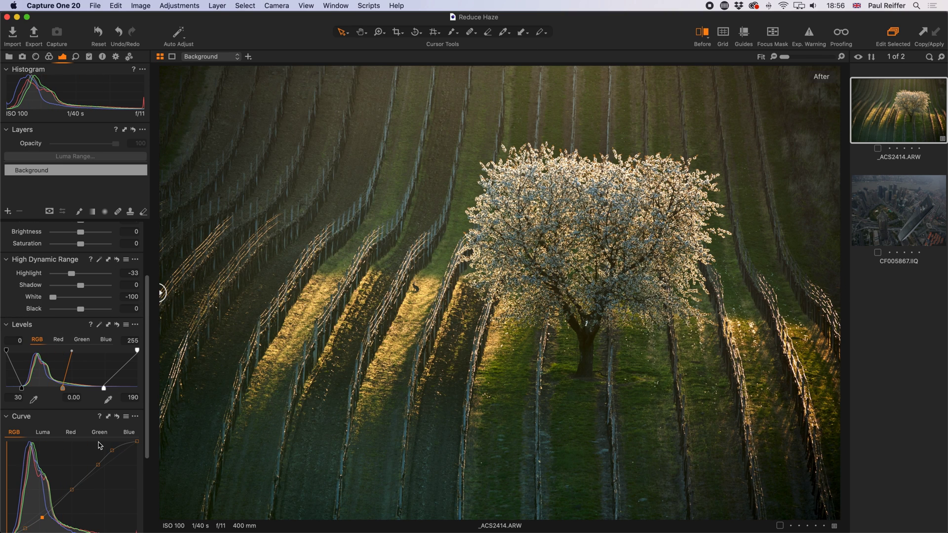
# Step: Try a small High Dynamic Range Shadow lift, then reset Shadow to 0
pyautogui.click(72, 491)
pyautogui.moveTo(82, 290); pyautogui.dragTo(86, 290)
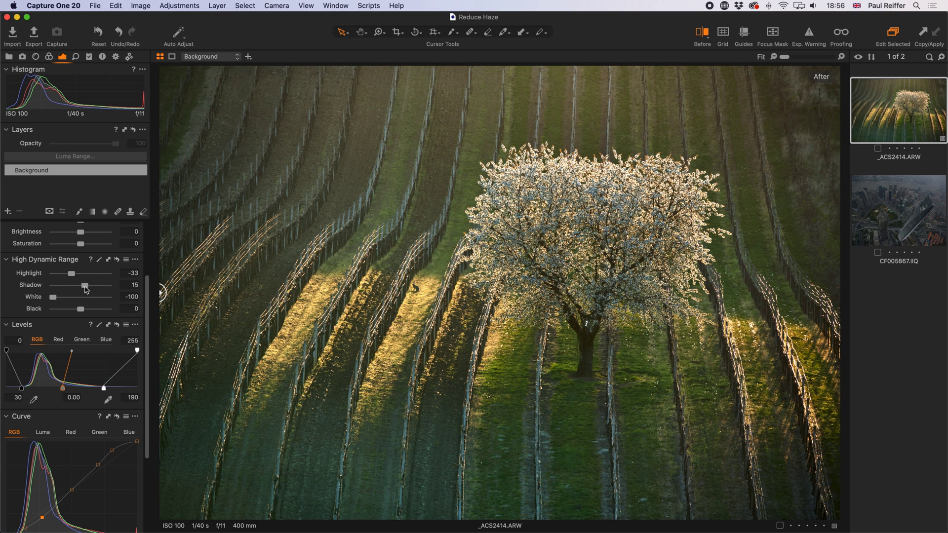
pyautogui.doubleClick(86, 288)
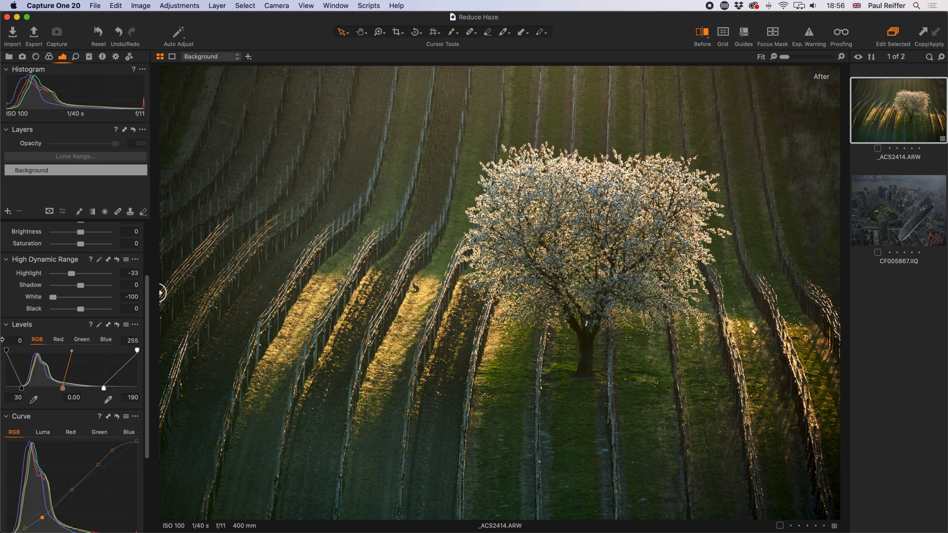
# Step: Test HDR slider extremes, reset Shadow and Black to 0, and set Highlight -24, White -62
pyautogui.moveTo(52, 297); pyautogui.dragTo(59, 297)
pyautogui.moveTo(82, 289); pyautogui.dragTo(107, 310)
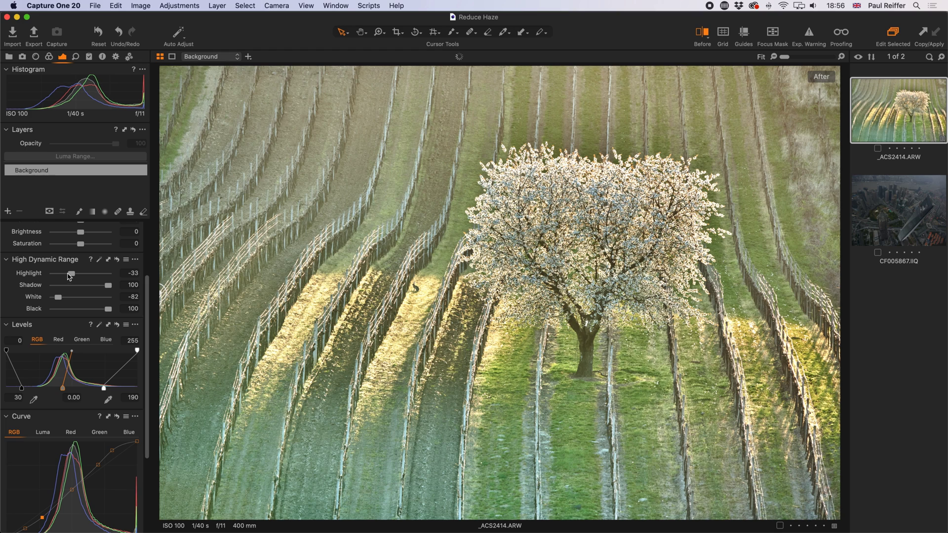
pyautogui.moveTo(70, 274); pyautogui.dragTo(39, 301)
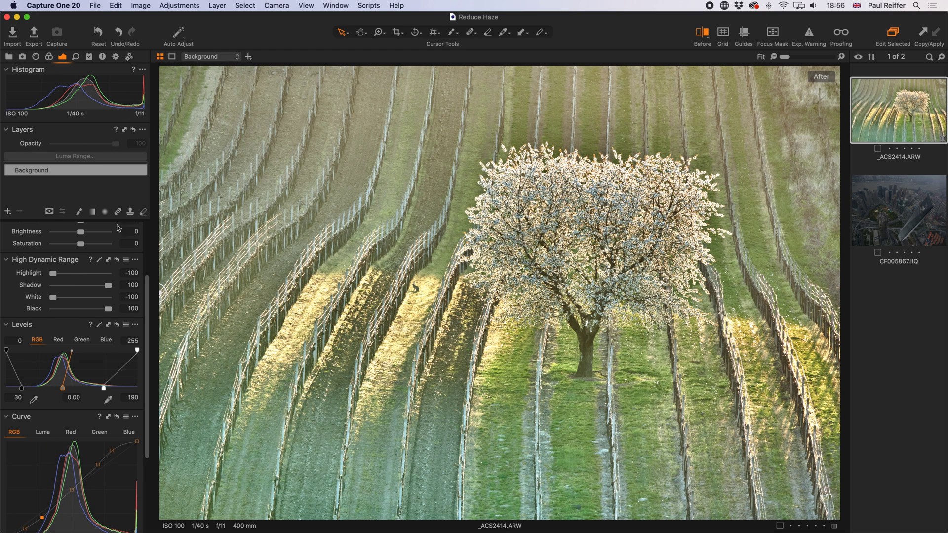
pyautogui.moveTo(108, 285); pyautogui.dragTo(85, 311)
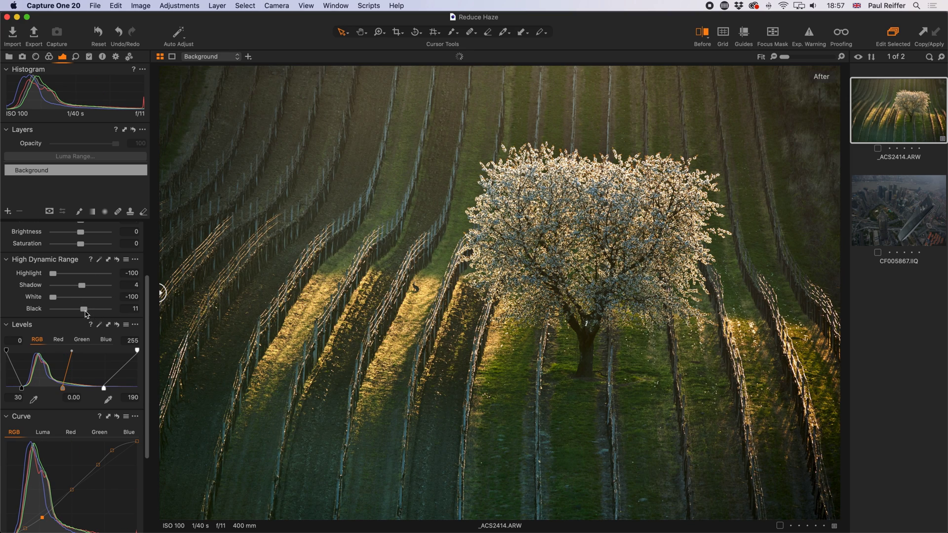
pyautogui.doubleClick(85, 311)
pyautogui.doubleClick(85, 287)
pyautogui.moveTo(52, 273); pyautogui.dragTo(63, 298)
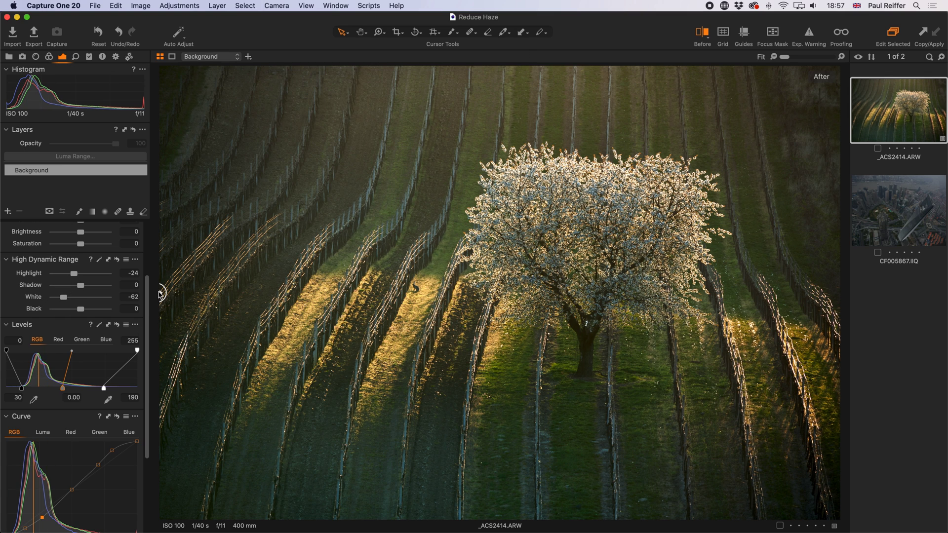
pyautogui.moveTo(160, 293)
pyautogui.mouseDown()
pyautogui.moveTo(800, 292)
pyautogui.moveTo(159, 292)
pyautogui.mouseUp()
# Step: Select the Shanghai aerial CF005867.IIQ and switch off the before/after split view
pyautogui.click(911, 214)
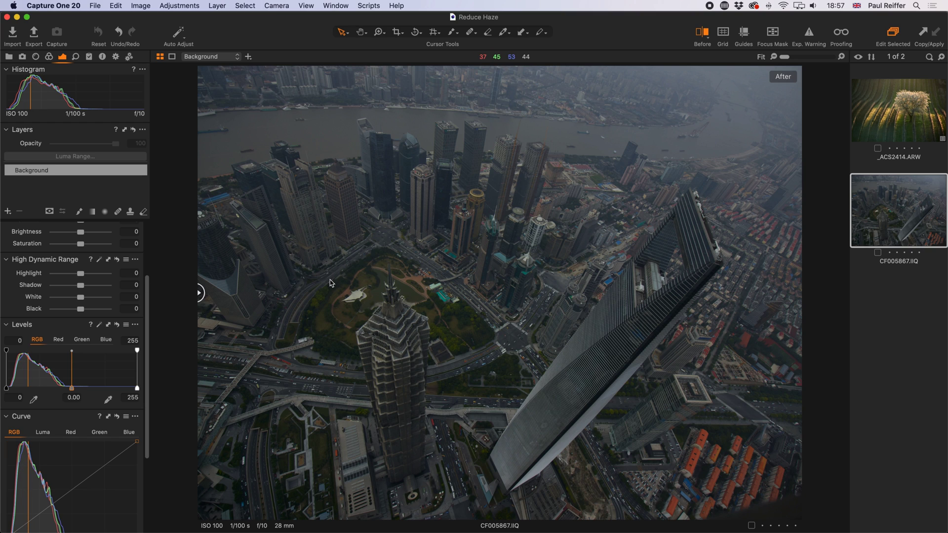
pyautogui.click(703, 33)
pyautogui.scroll(-2, 92, 394)
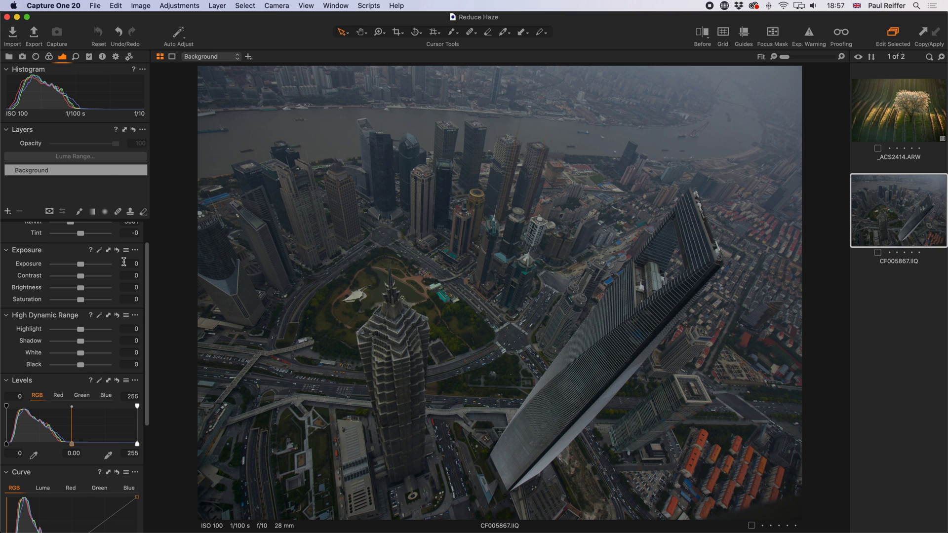
# Step: Pull the RGB Levels white point in to 129 and the black point up to 6
pyautogui.scroll(-2, 71, 265)
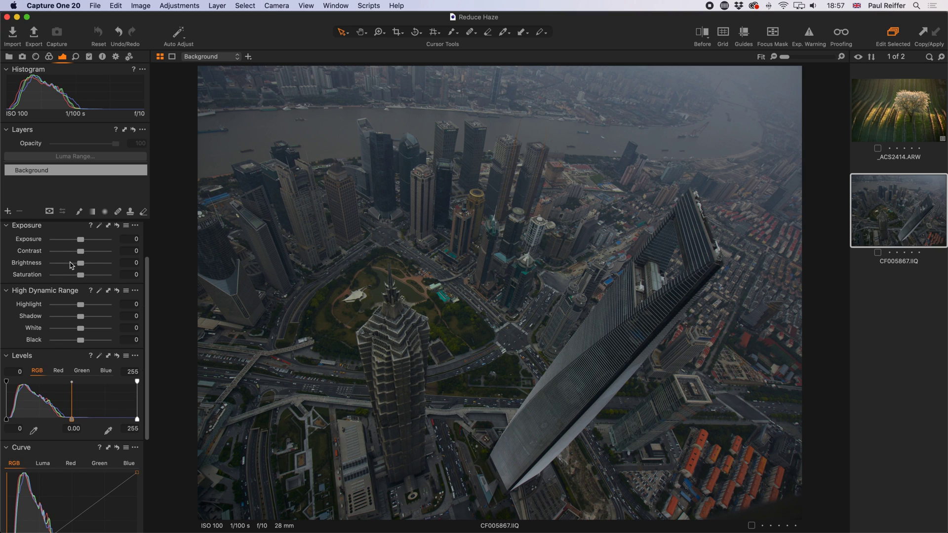
pyautogui.scroll(-5, 71, 273)
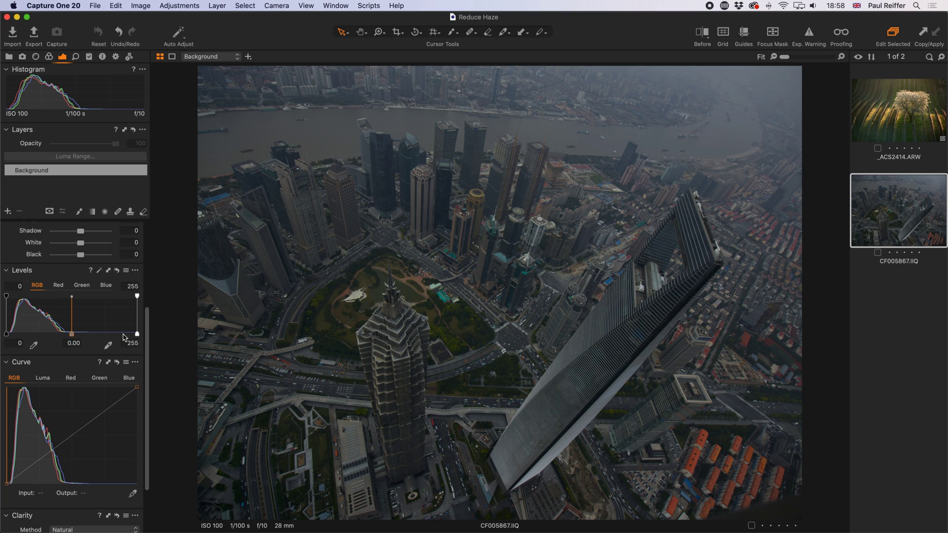
pyautogui.moveTo(137, 336); pyautogui.dragTo(70, 337)
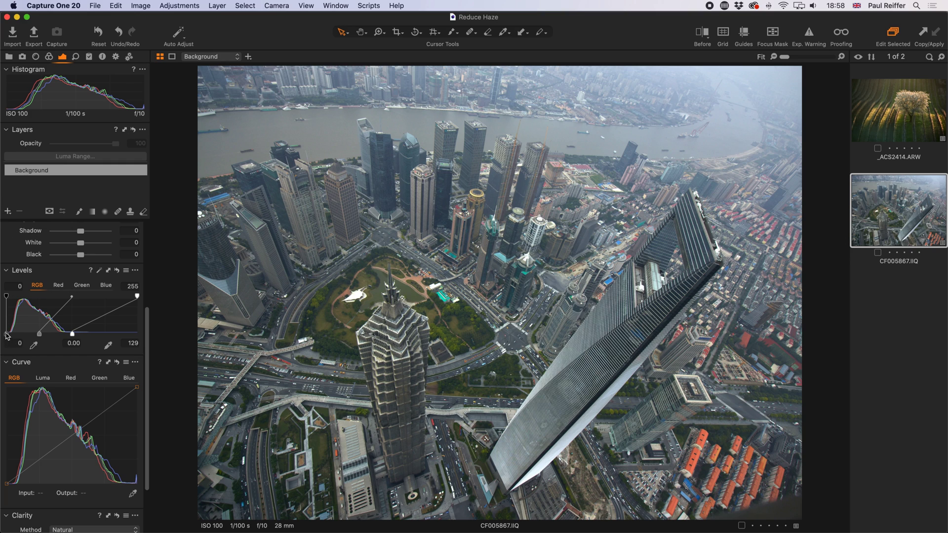
pyautogui.moveTo(7, 336); pyautogui.dragTo(9, 335)
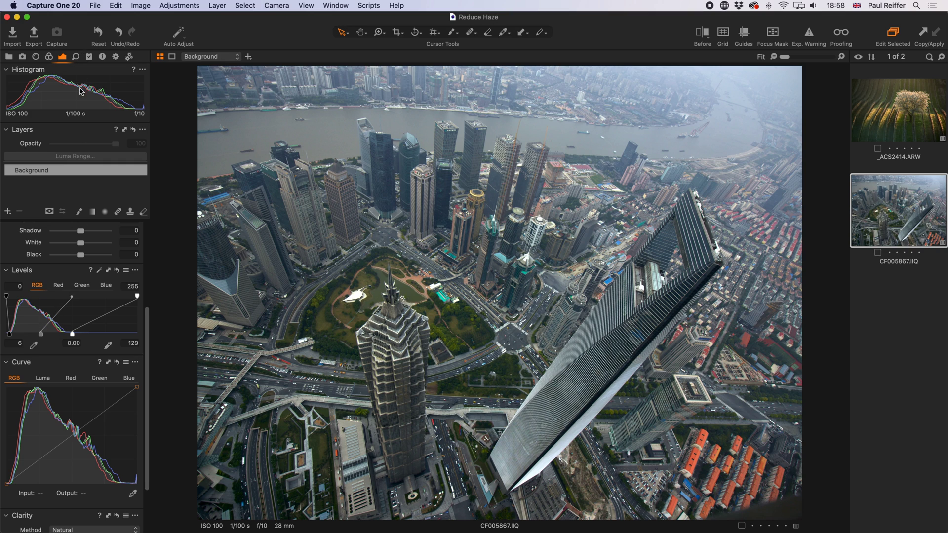
# Step: Nudge the Levels midtones, build an S-shaped RGB curve (upper point 177→181), and set Clarity to 15
pyautogui.moveTo(40, 334); pyautogui.dragTo(42, 333)
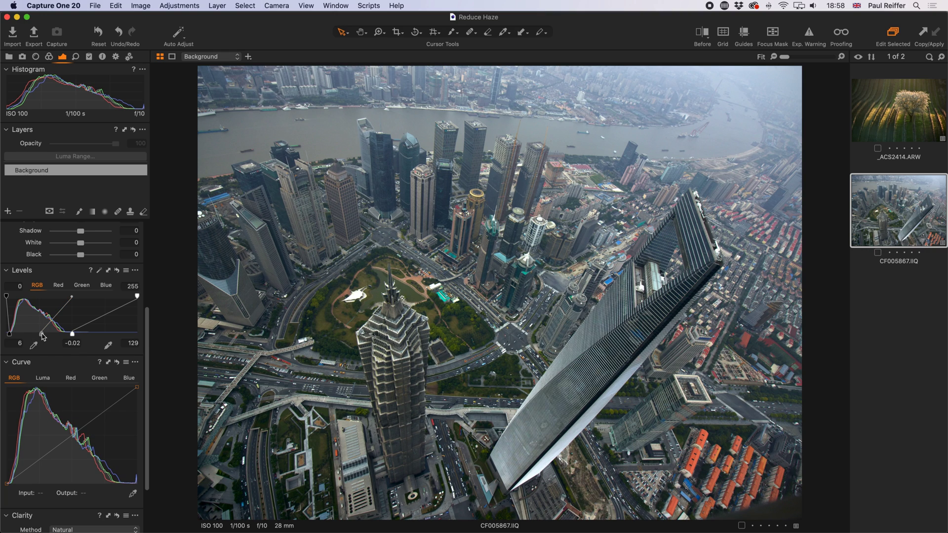
pyautogui.click(72, 435)
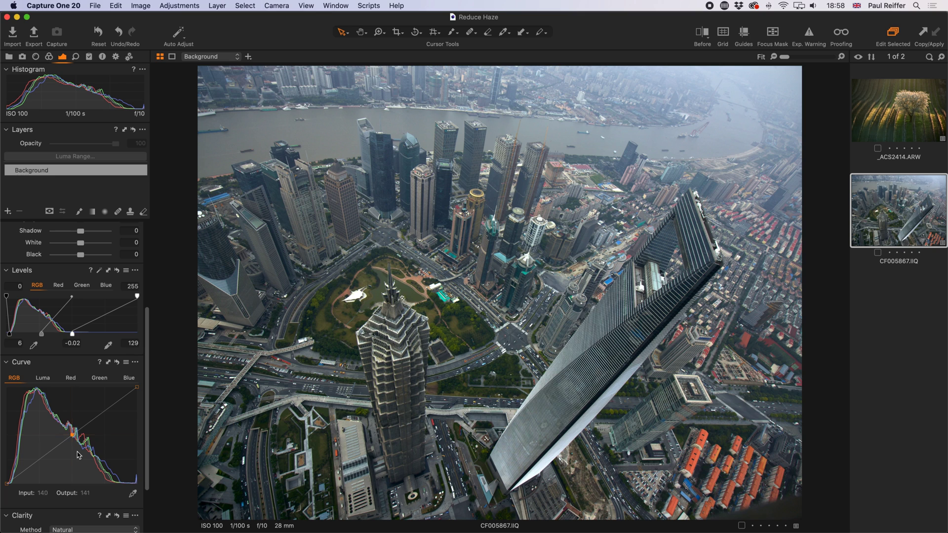
pyautogui.click(44, 462)
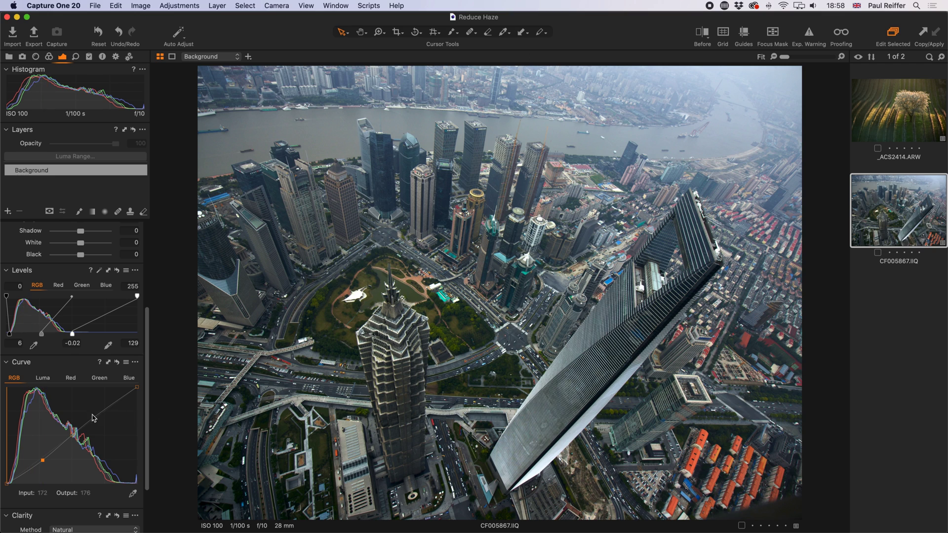
pyautogui.moveTo(90, 427)
pyautogui.mouseDown()
pyautogui.moveTo(89, 412)
pyautogui.moveTo(90, 420)
pyautogui.mouseUp()
pyautogui.scroll(-5, 97, 414)
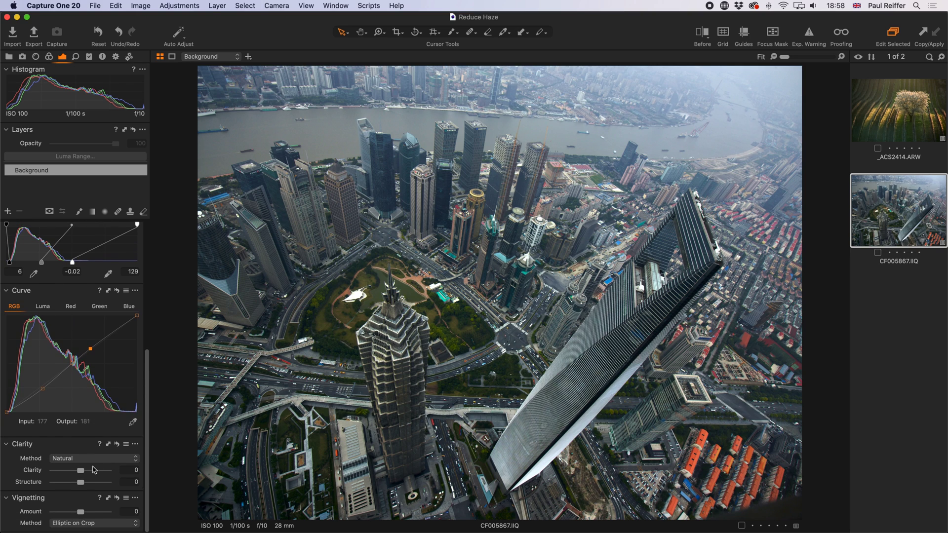
pyautogui.moveTo(81, 471); pyautogui.dragTo(84, 472)
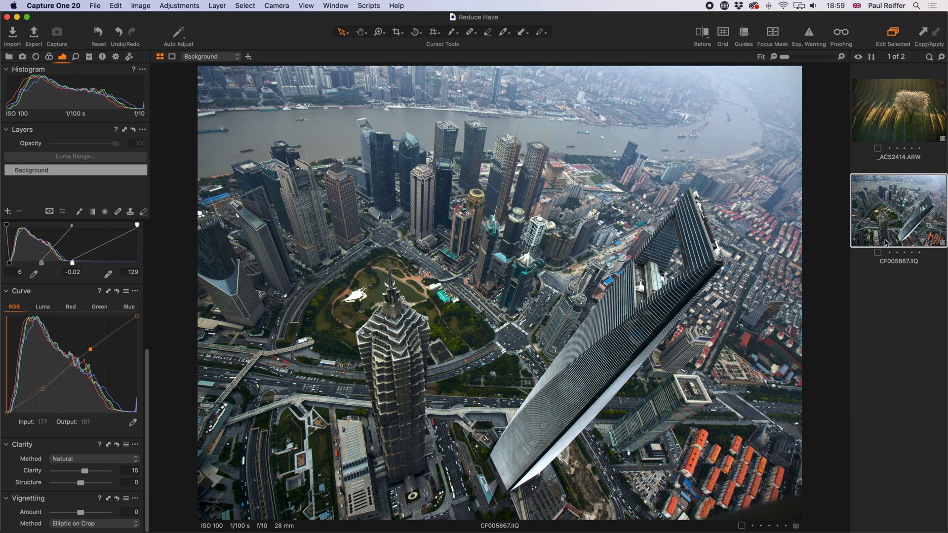
# Step: Turn on the before/after split view, with the divider showing the dehazed version across most of the photo
pyautogui.click(705, 42)
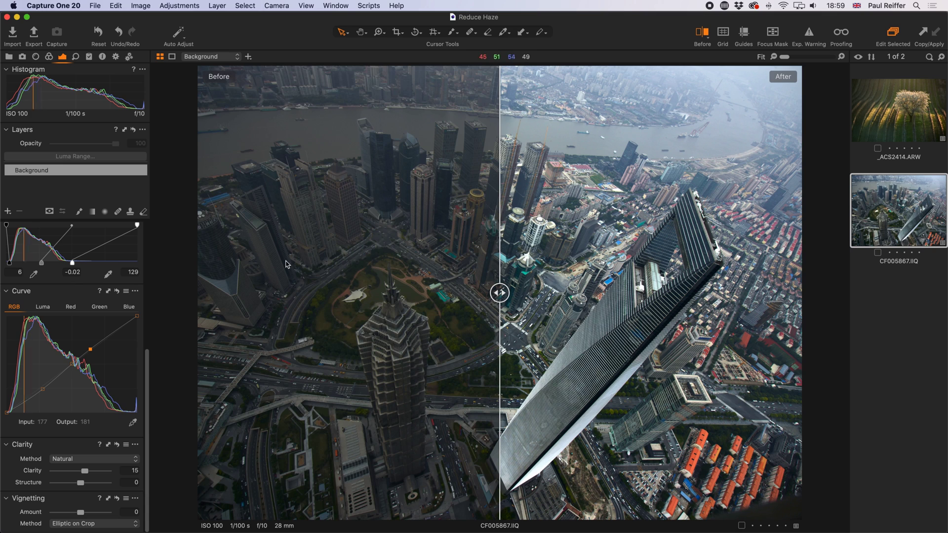
pyautogui.moveTo(499, 296); pyautogui.dragTo(868, 308)
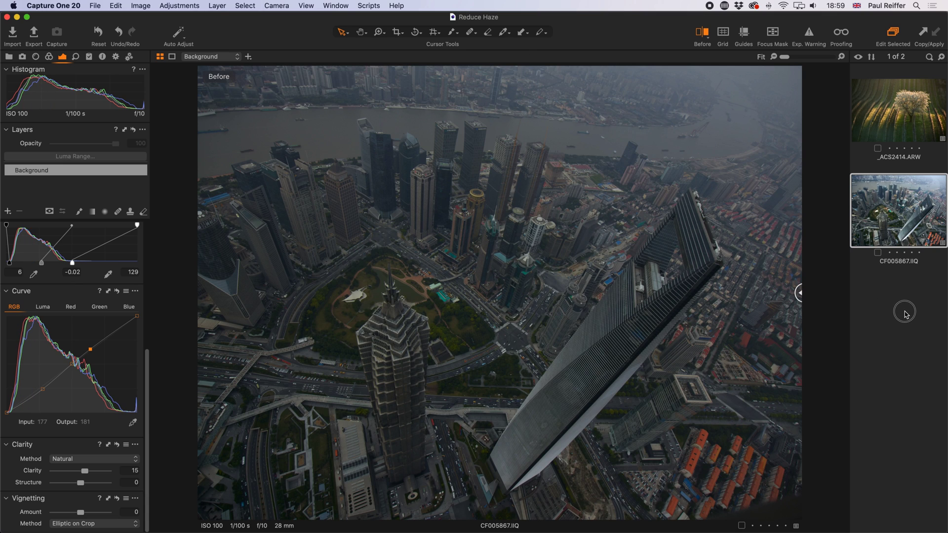
pyautogui.moveTo(798, 293); pyautogui.dragTo(235, 294)
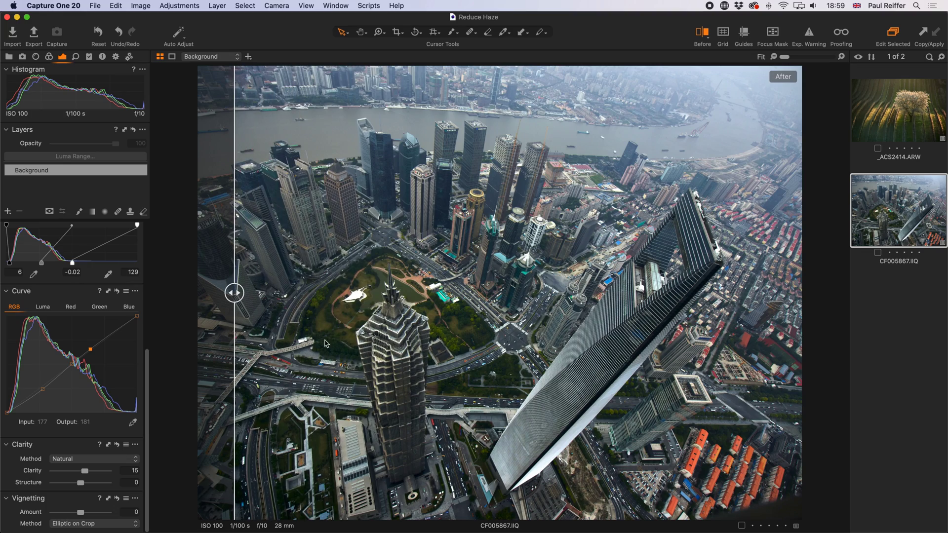
# Step: Zoom to 100% around the central tower and widen the original side for comparison
pyautogui.click(481, 280)
pyautogui.click(484, 279)
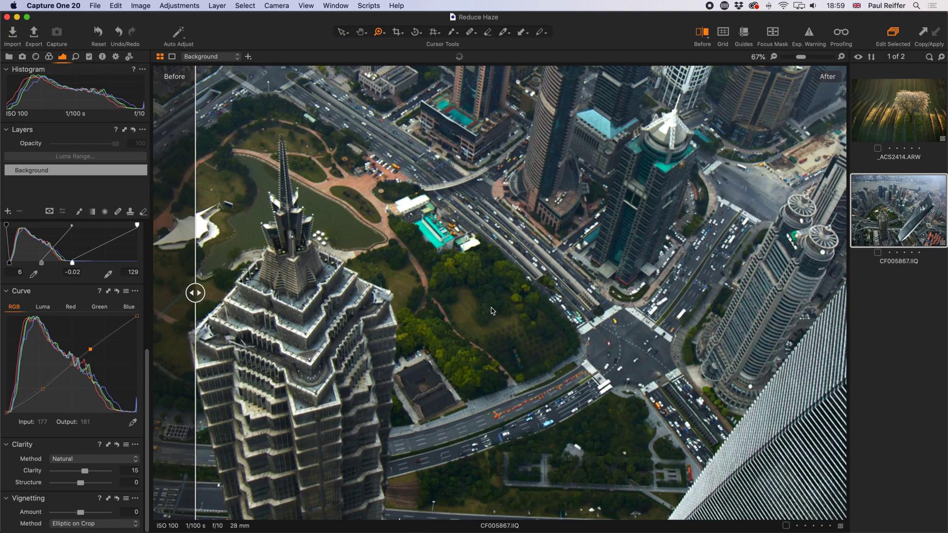
pyautogui.click(487, 278)
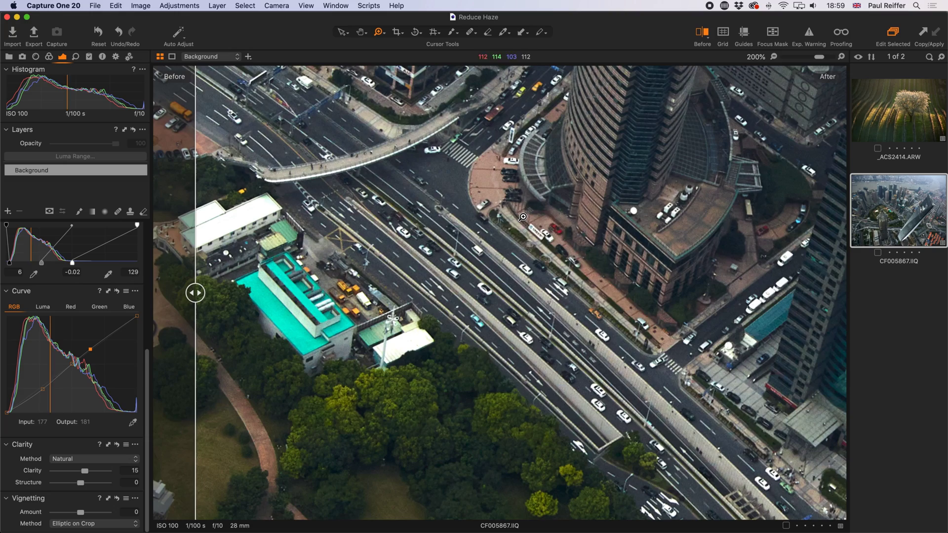
pyautogui.click(569, 280)
pyautogui.keyDown('alt'); pyautogui.click(554, 290); pyautogui.keyUp('alt')
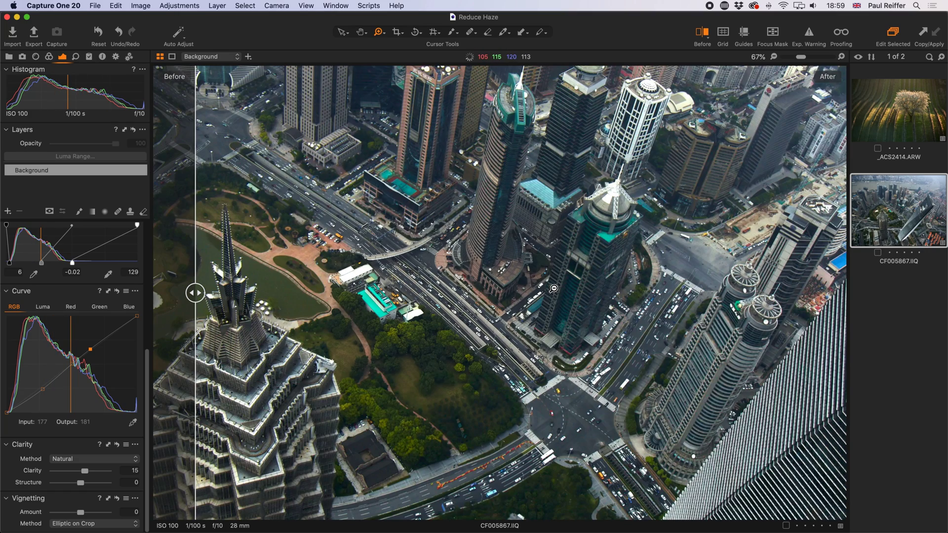
pyautogui.click(568, 299)
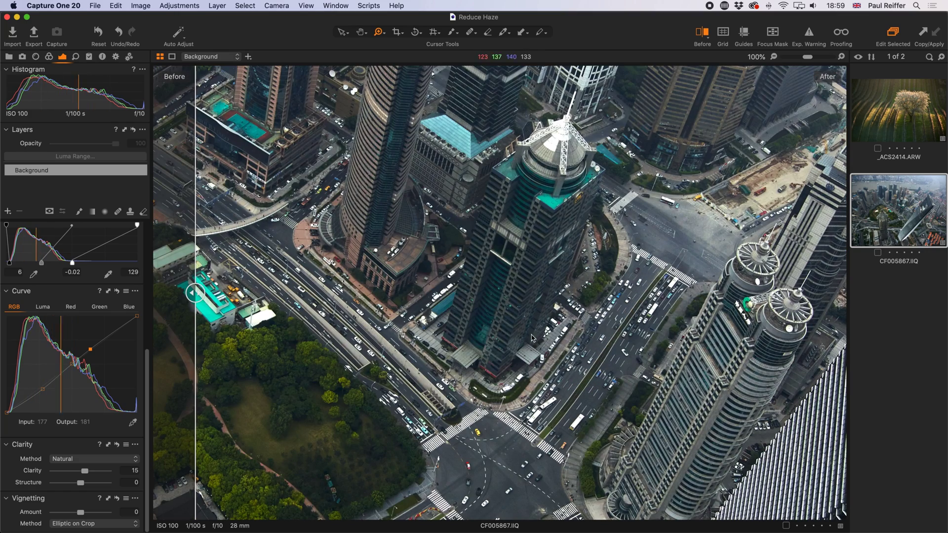
pyautogui.moveTo(195, 293); pyautogui.dragTo(745, 340)
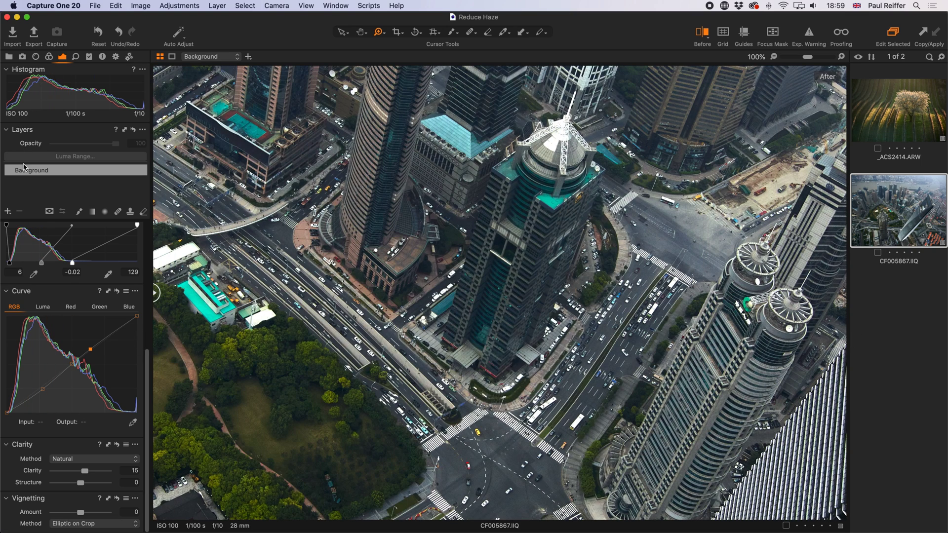